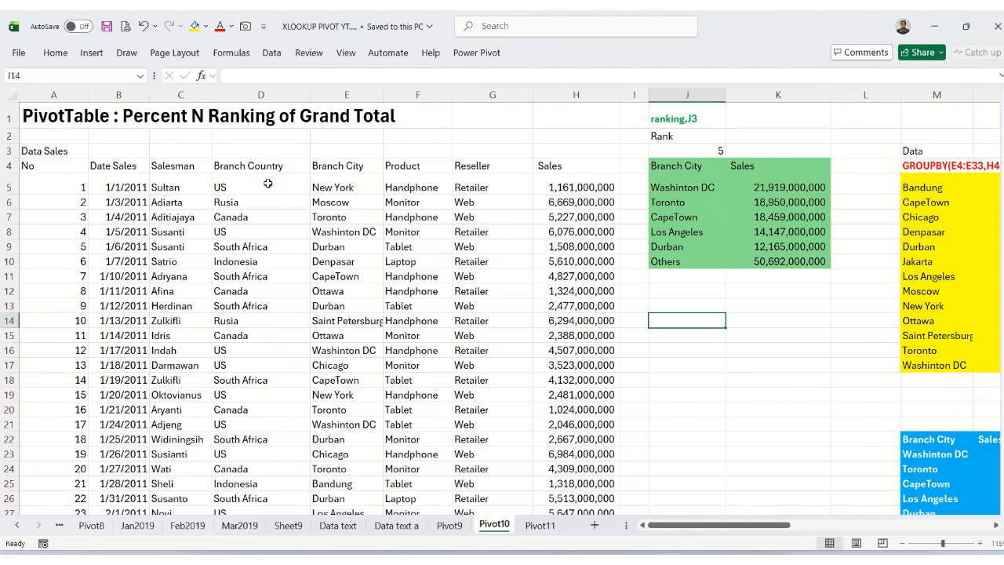
left_click(267, 187)
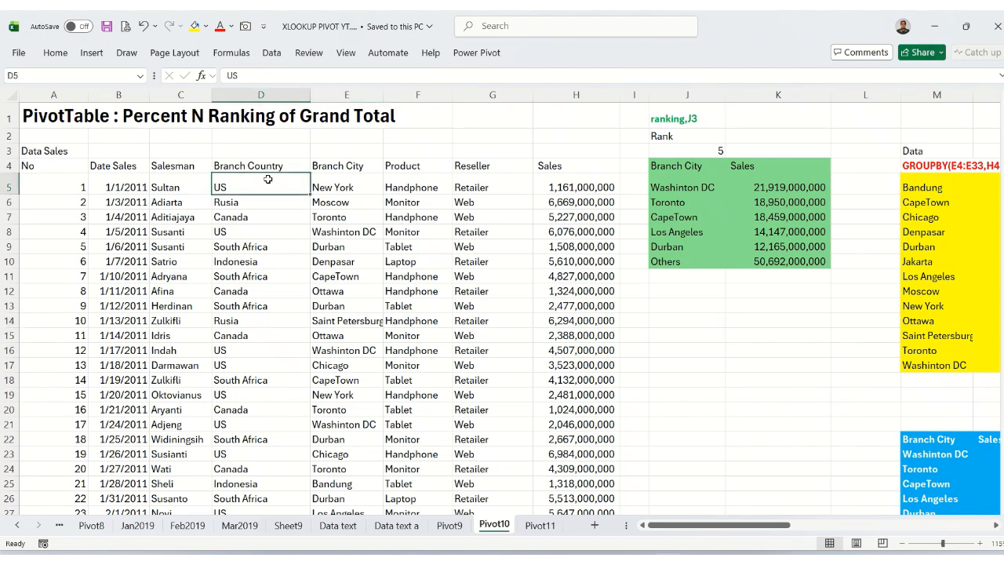
left_click(672, 166)
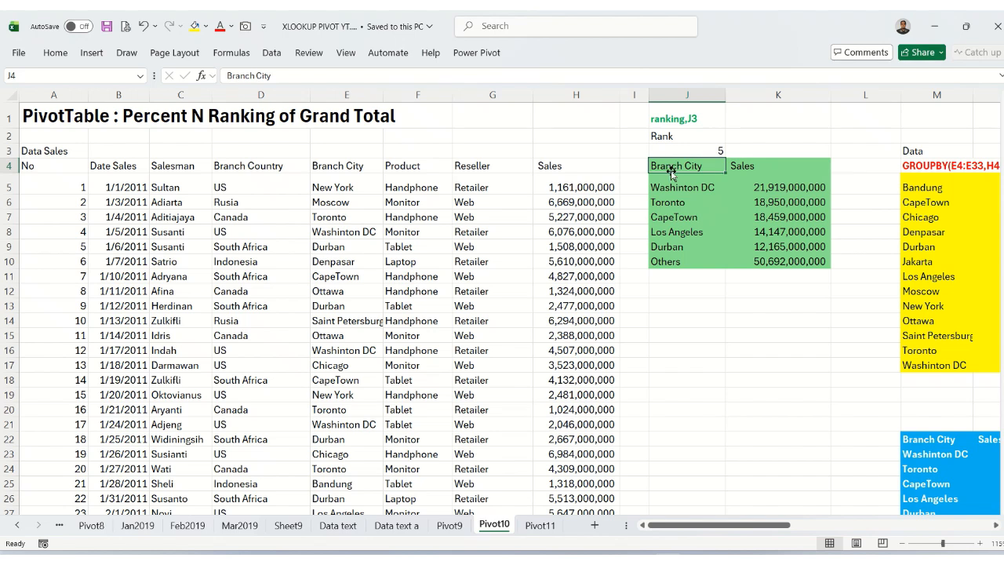
left_click_drag(666, 183, 667, 246)
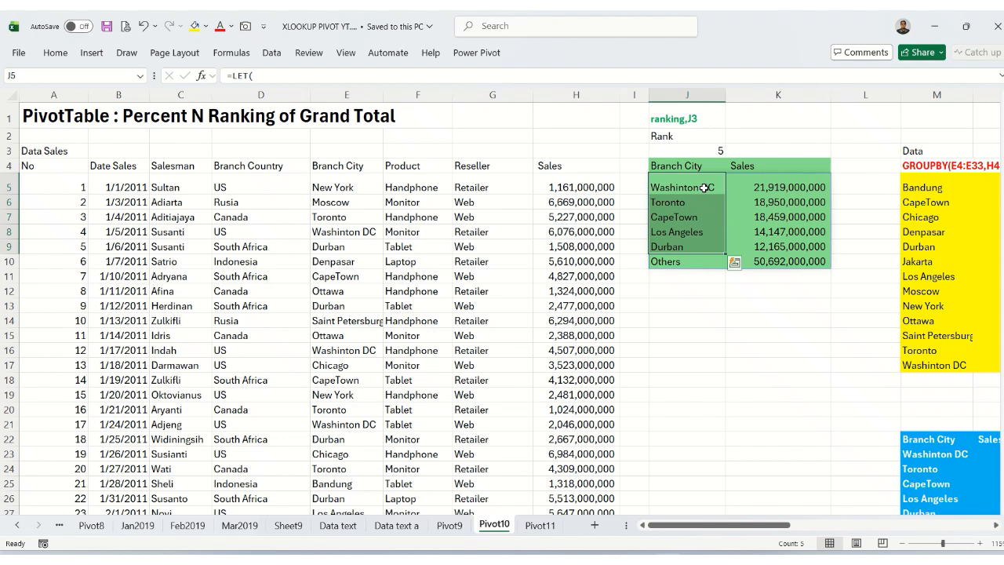
left_click(688, 264)
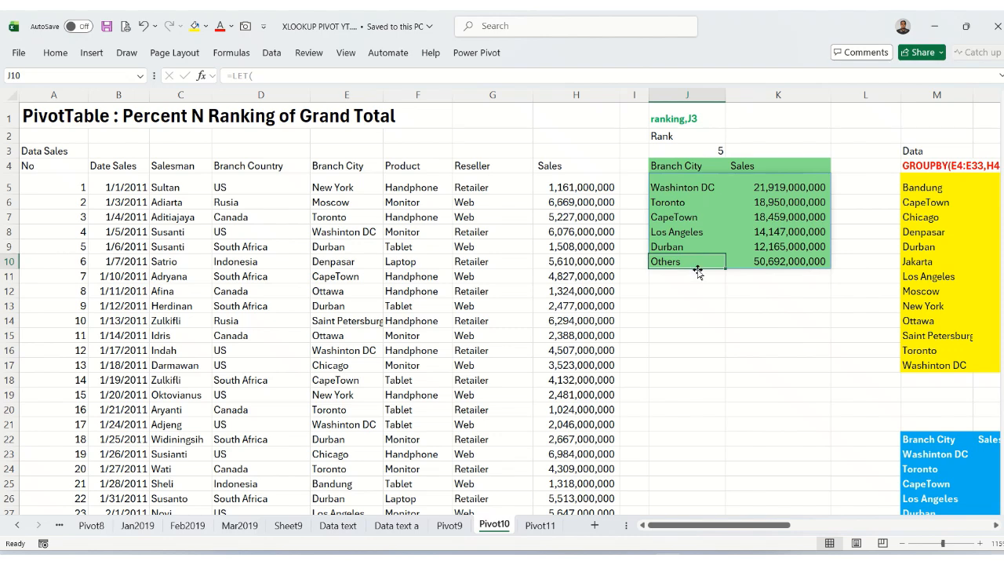
Start a LET formula in cell J13 and name its first variable Data on a new line.
left_click(688, 305)
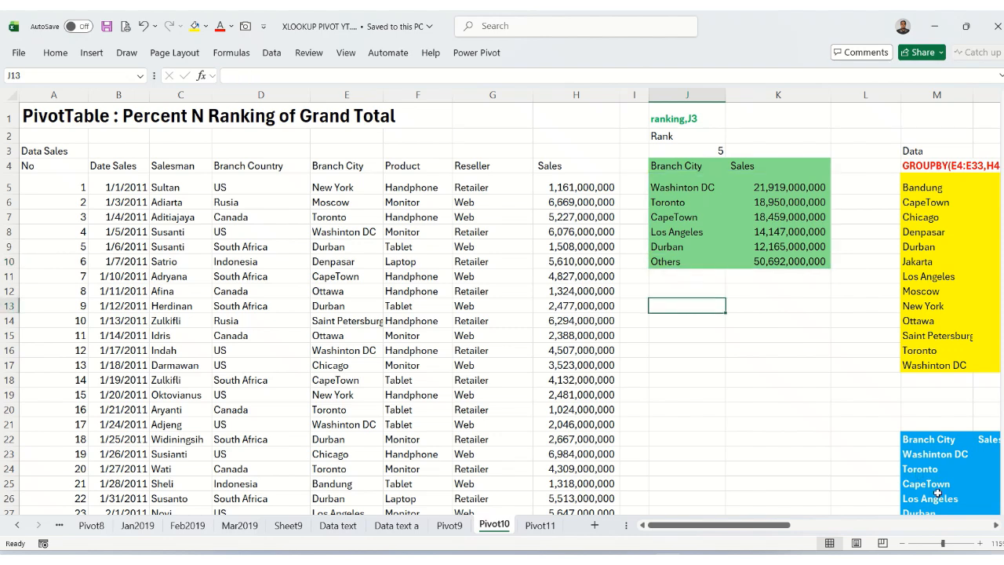
left_click(994, 525)
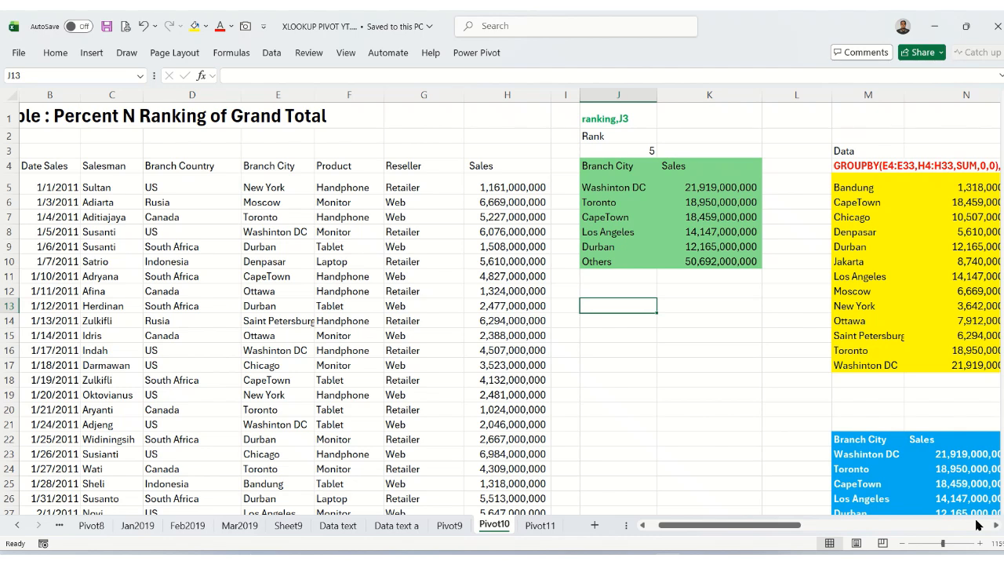
type("=L")
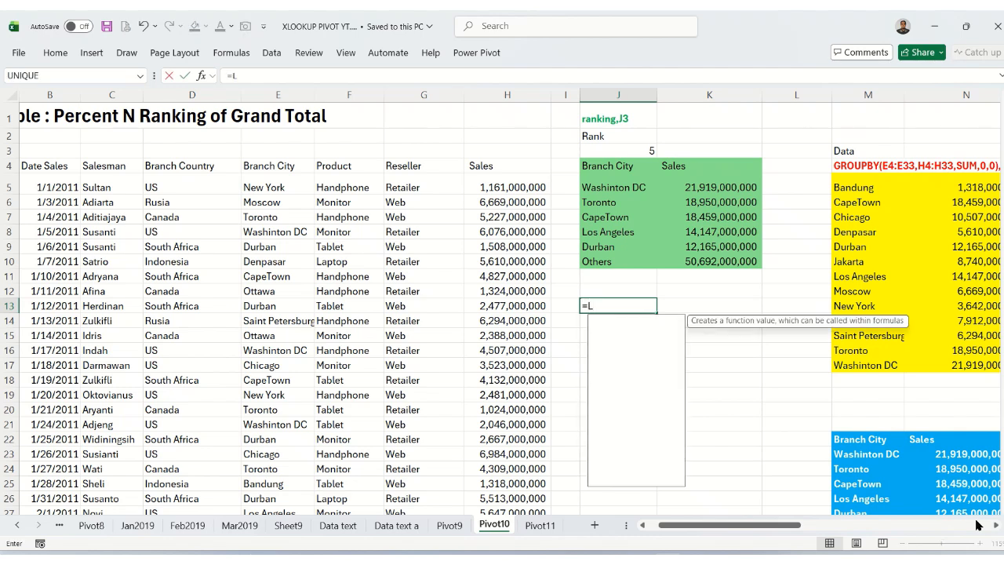
type("ET(")
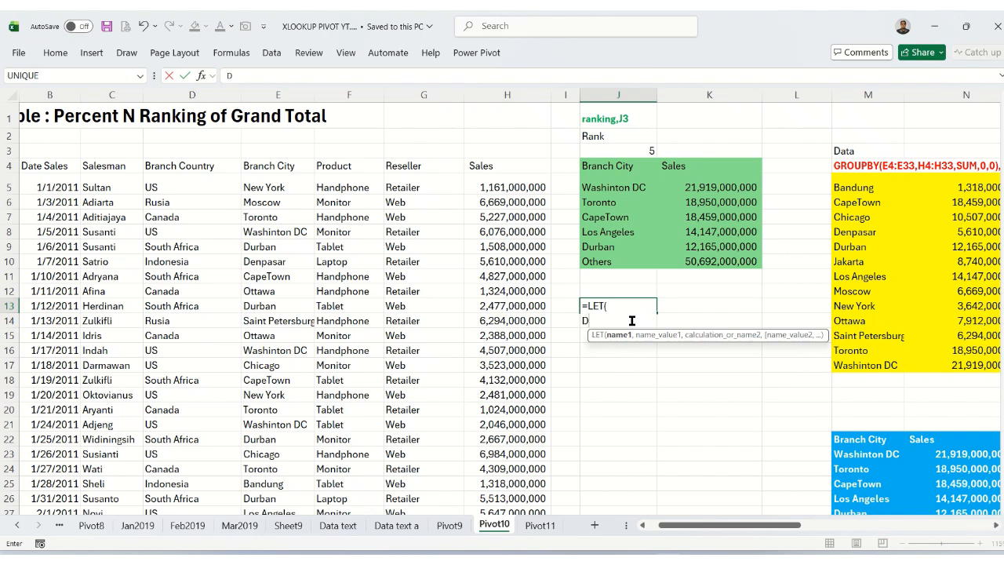
type("ata,")
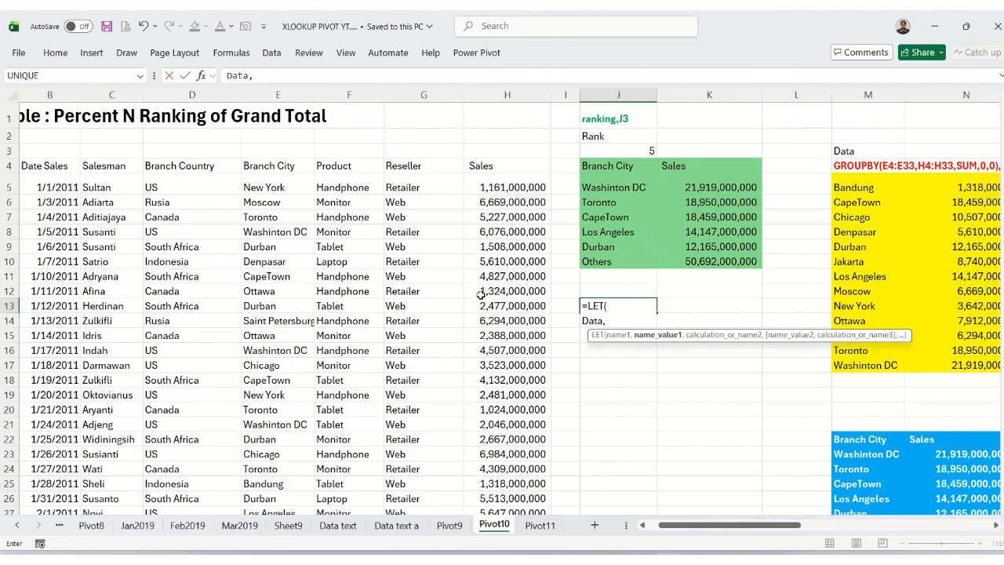
Begin a GROUPBY function as the value of Data, with the Branch City range E4:E33 as its row fields.
left_click_drag(703, 527, 723, 527)
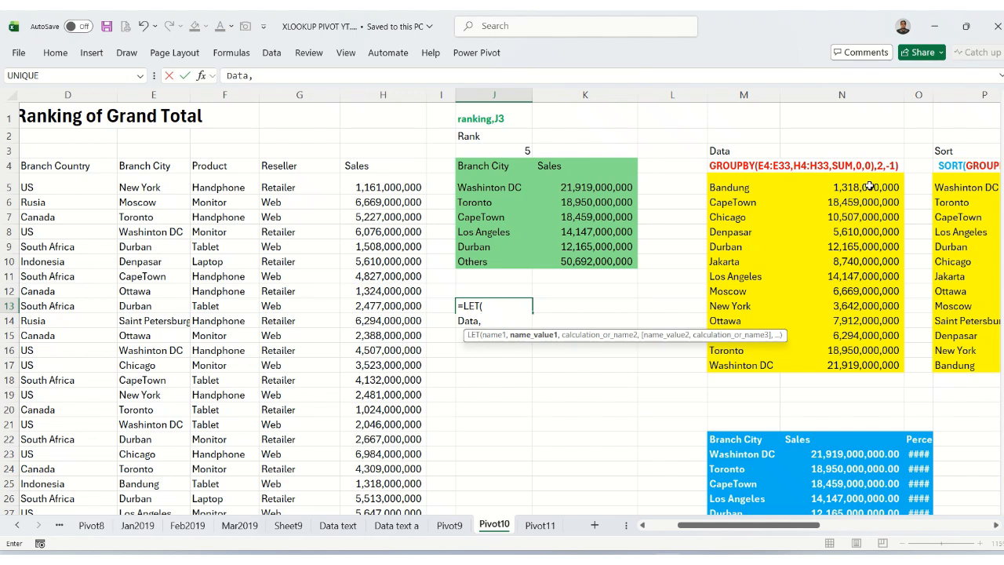
type("G")
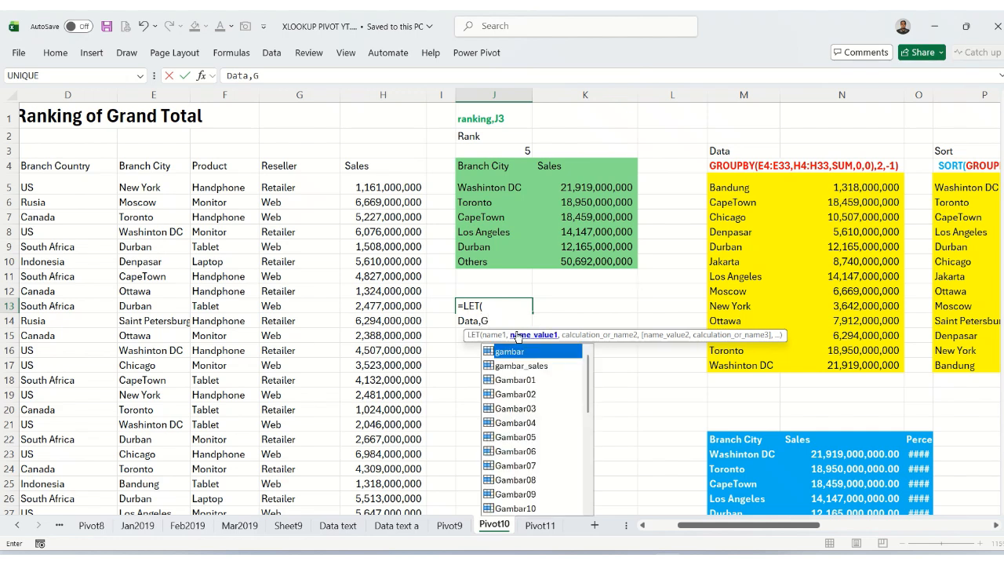
type("ROUP")
key("Tab")
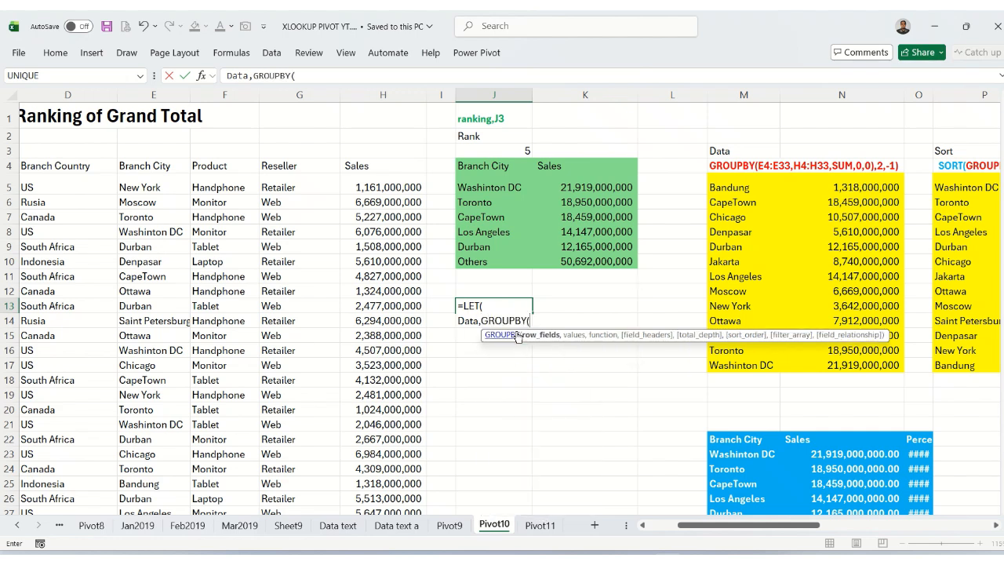
left_click(157, 165)
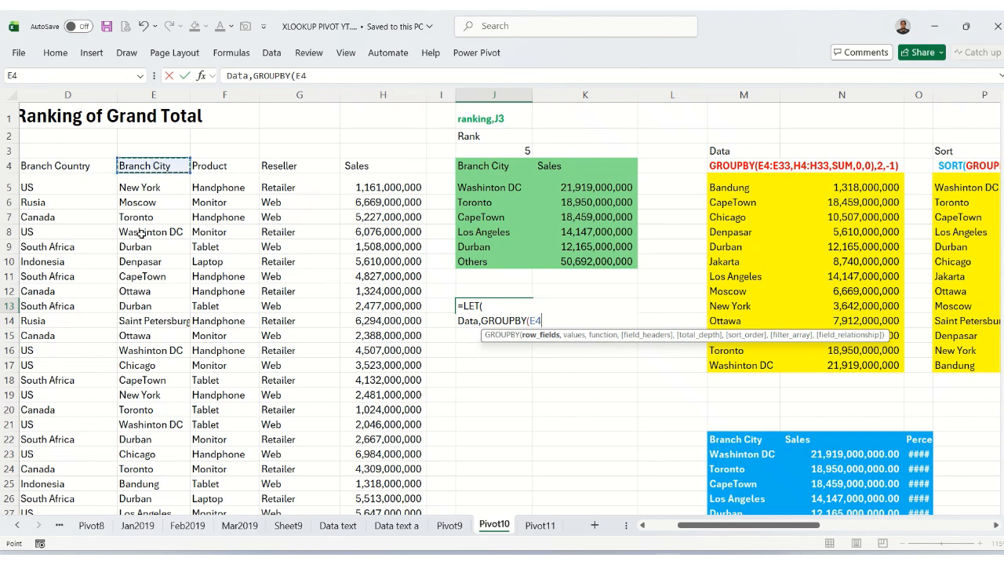
key("ctrl+shift+Down")
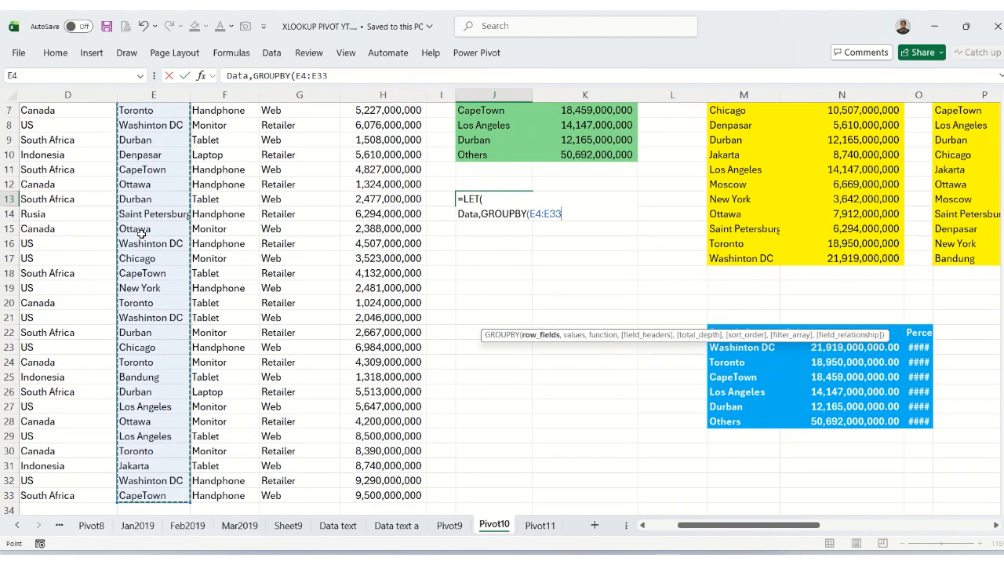
type(",")
Give GROUPBY the Sales range H4:H33 as its values and SUM as its function.
scroll(361, 248, "up", 2)
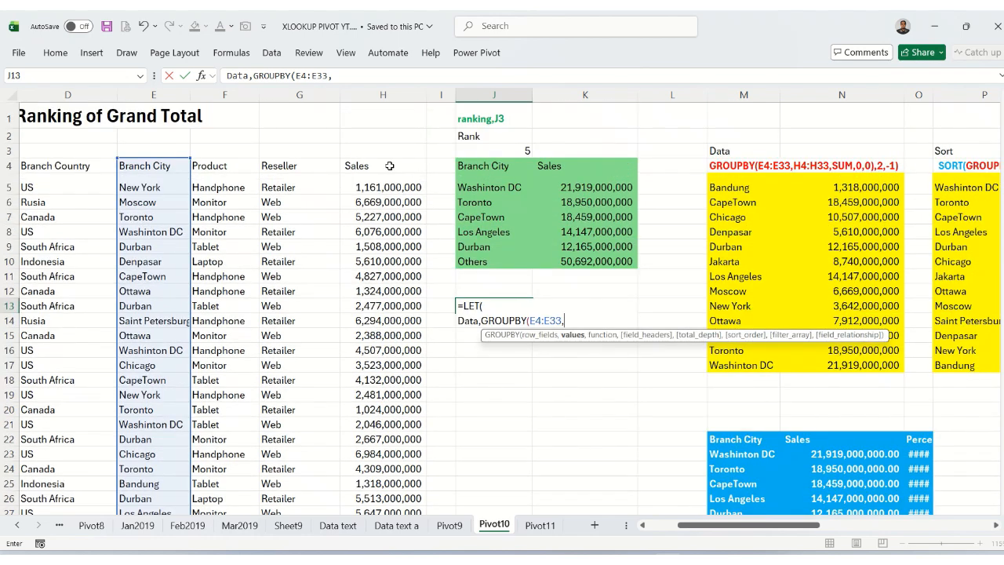
left_click(389, 166)
key("ctrl+shift+Down")
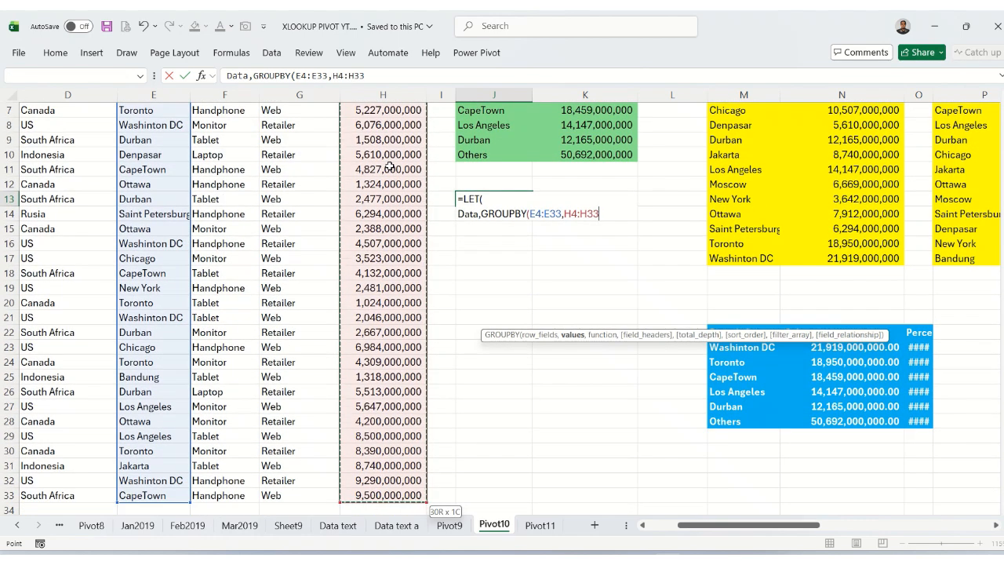
type(",")
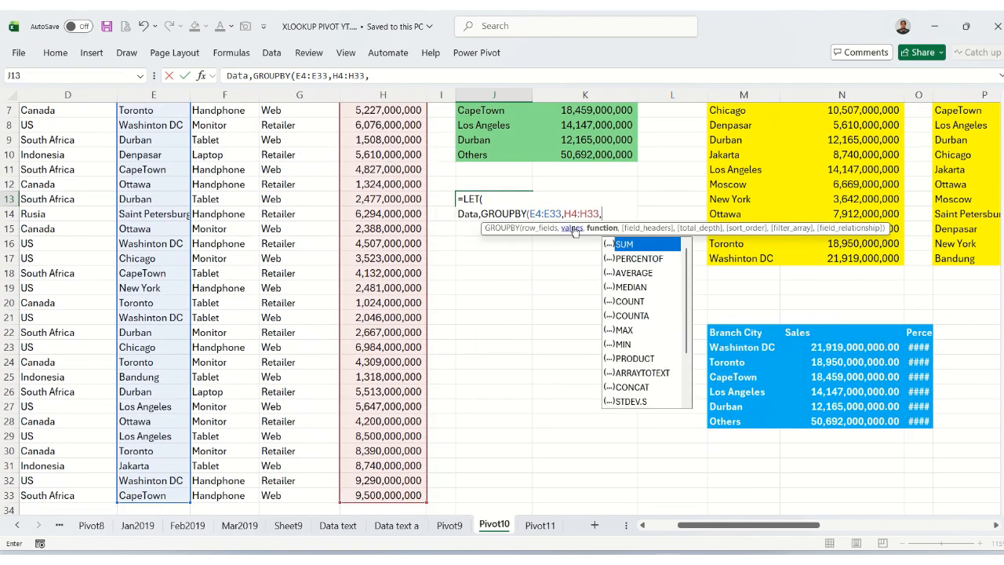
key("Tab")
type(",")
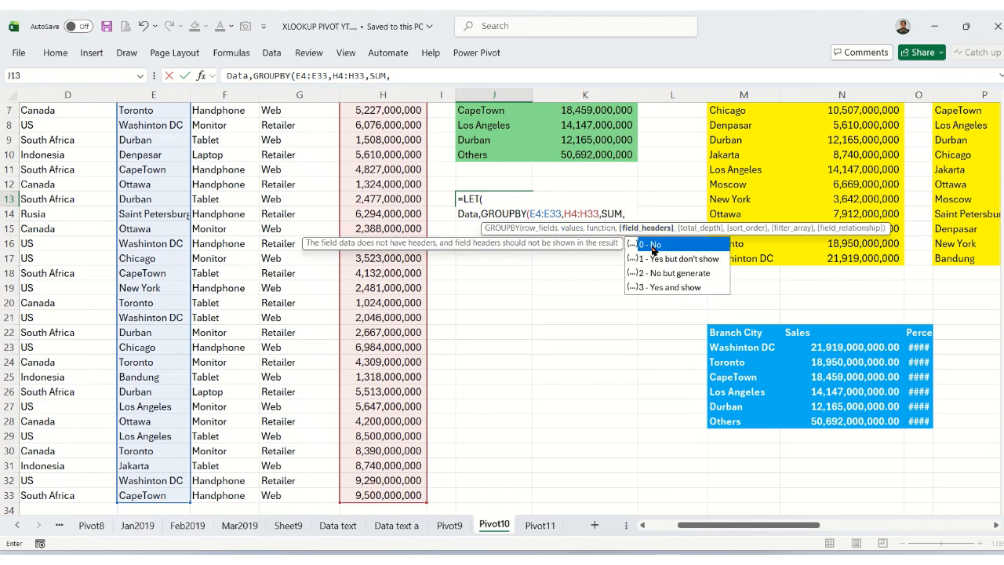
Set the GROUPBY field headers to 0 (No) and total depth to 0 (No totals), and close the function.
type("0")
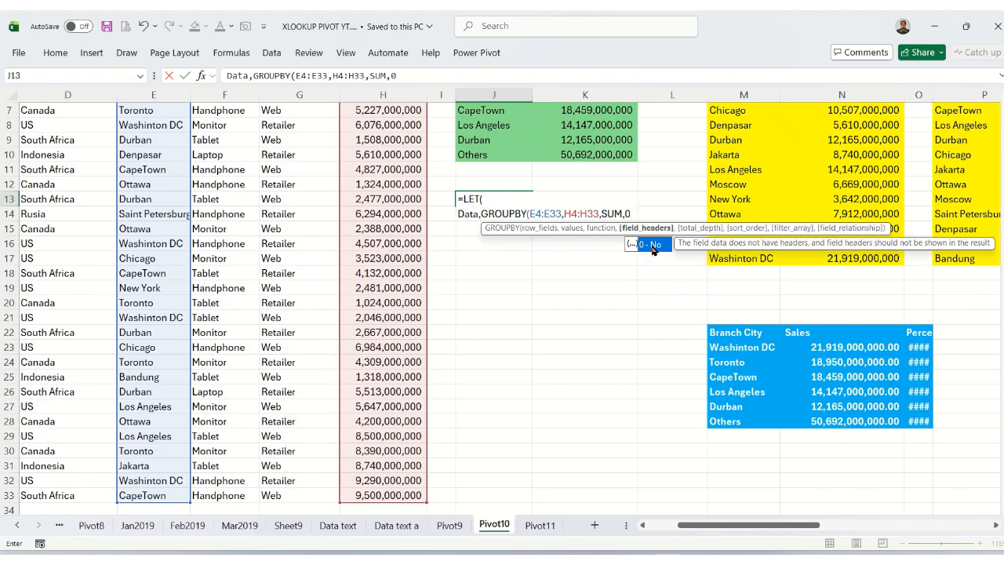
type(",")
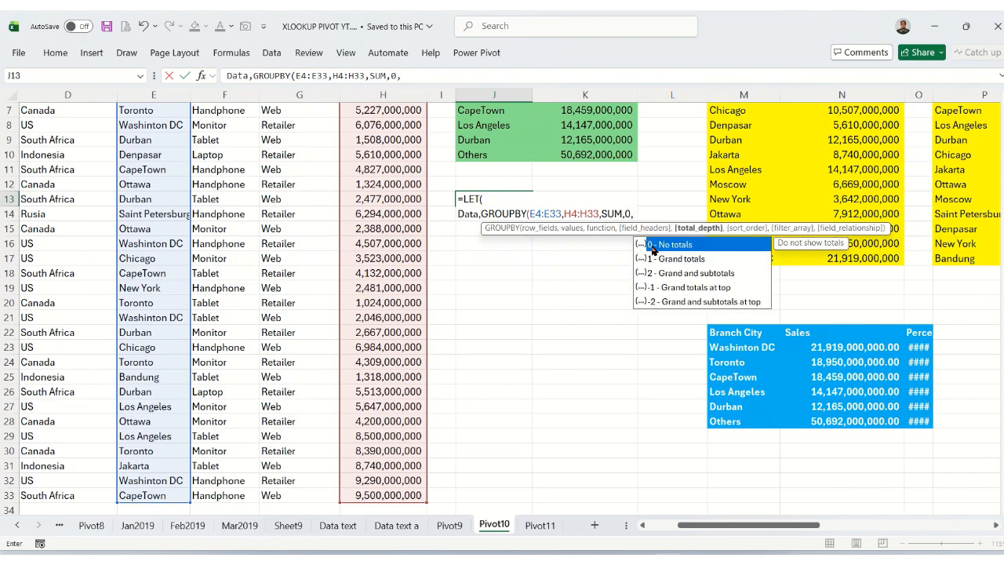
type("0")
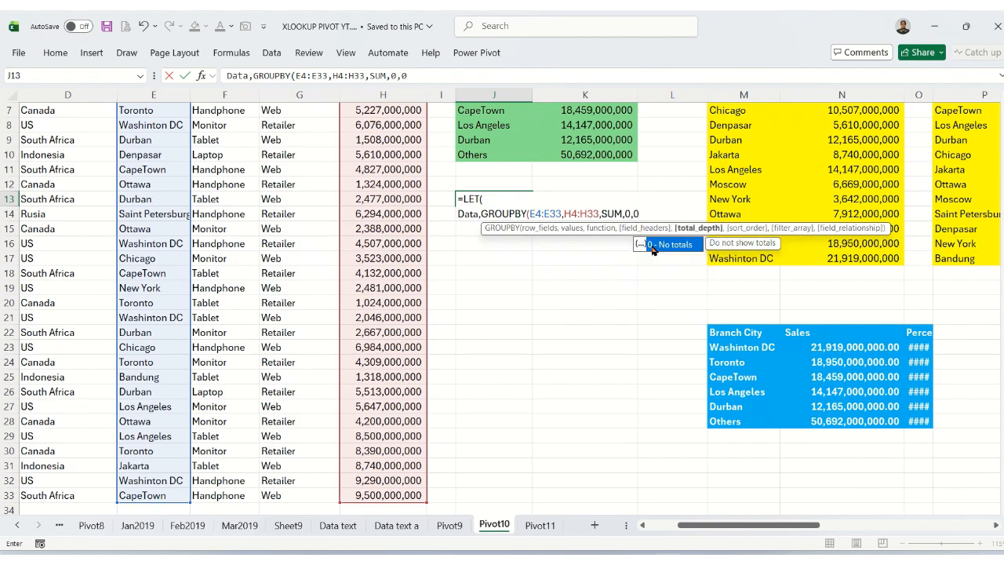
type(")")
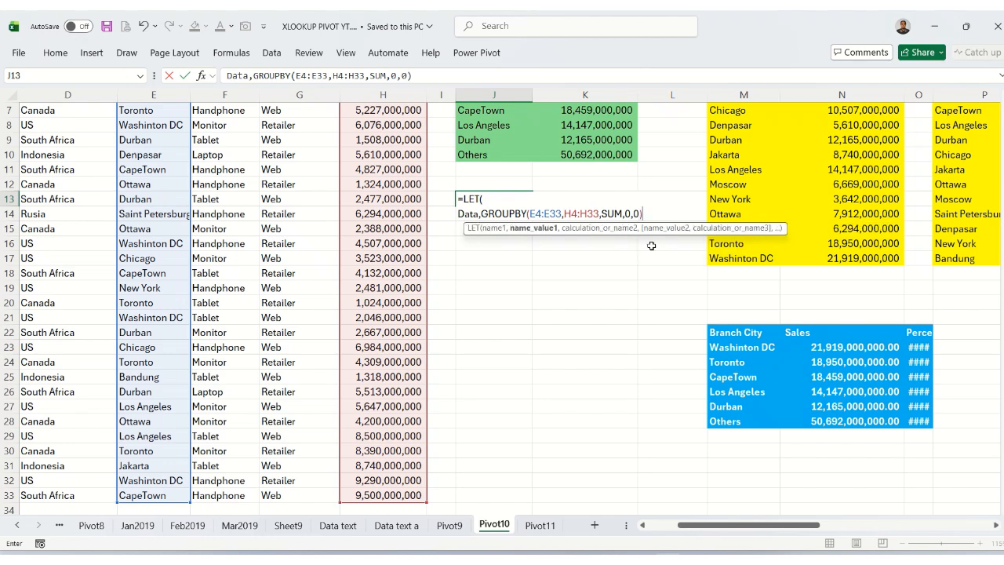
type(",")
Wrap the GROUPBY function in SORT, with sort index 2 and sort order -1 (Descending).
scroll(762, 176, "up", 2)
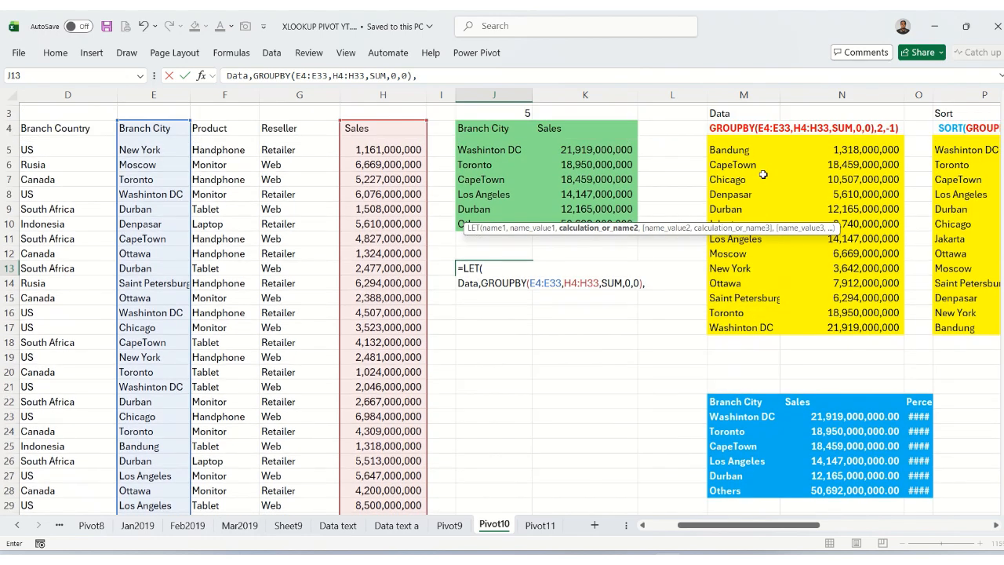
scroll(762, 175, "up", 1)
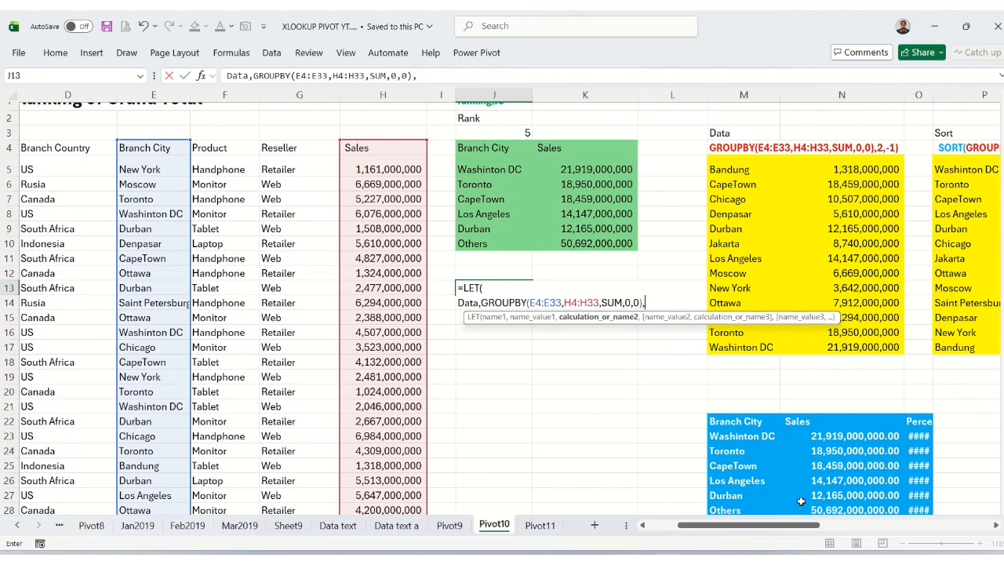
left_click_drag(795, 525, 829, 531)
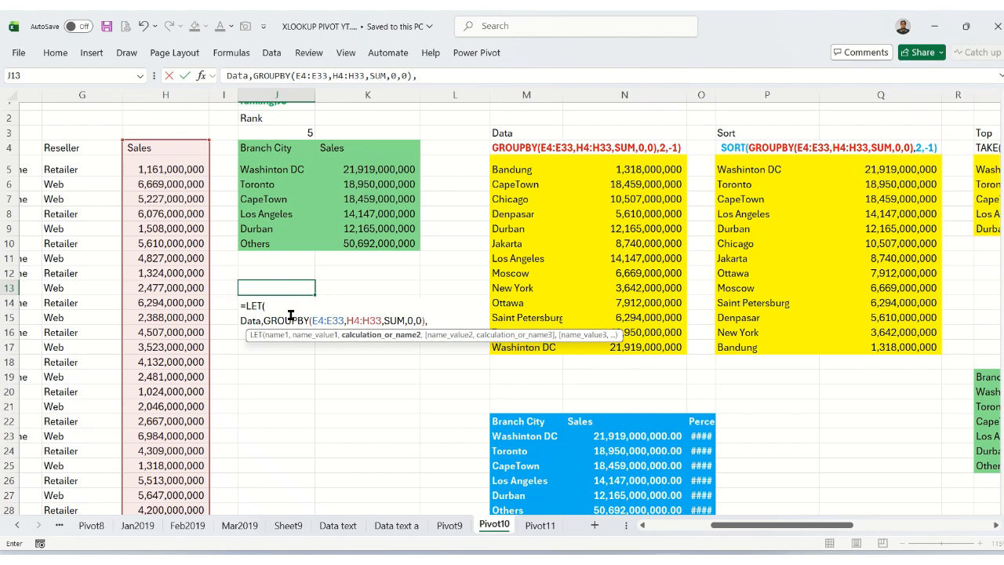
left_click(264, 319)
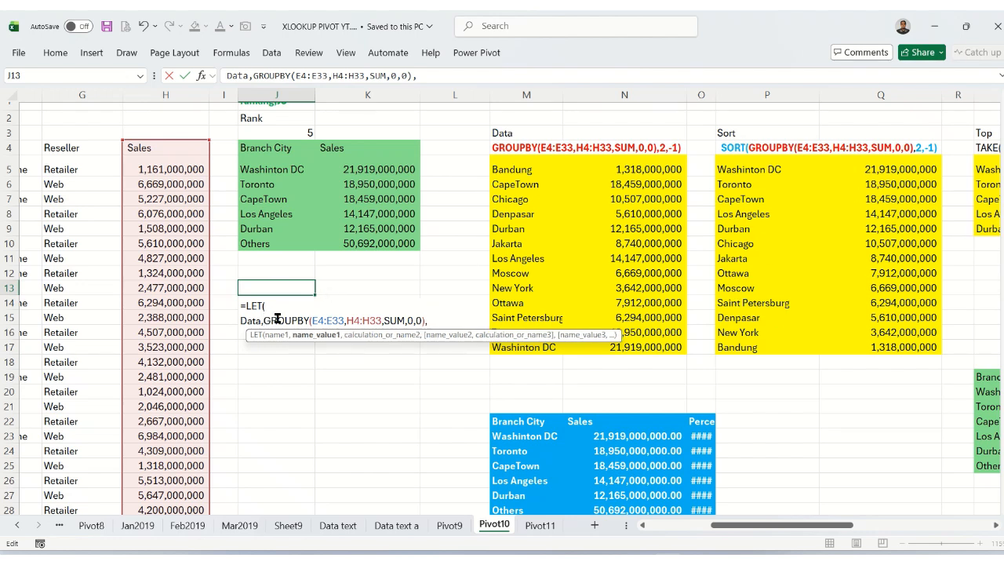
type("SORT")
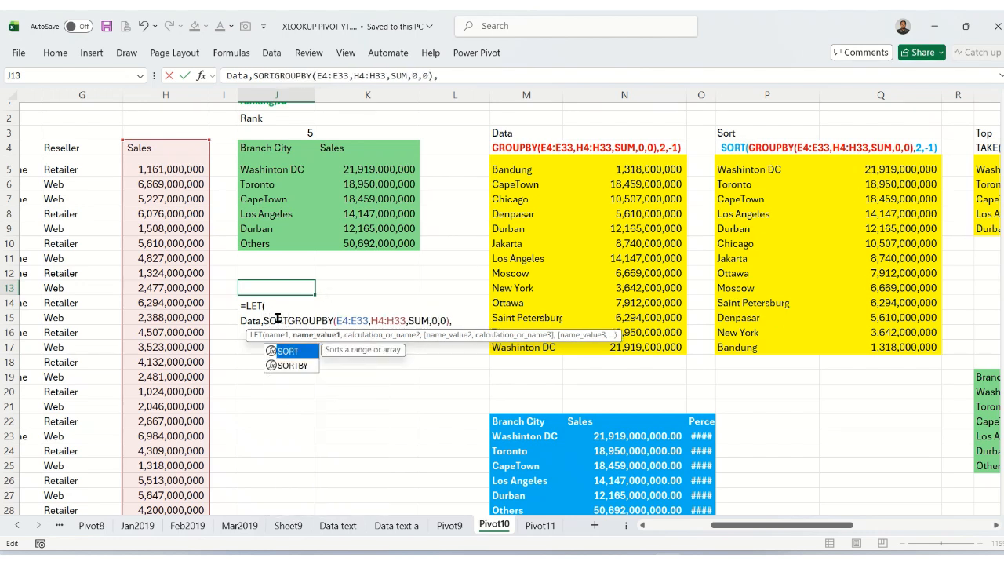
type("(")
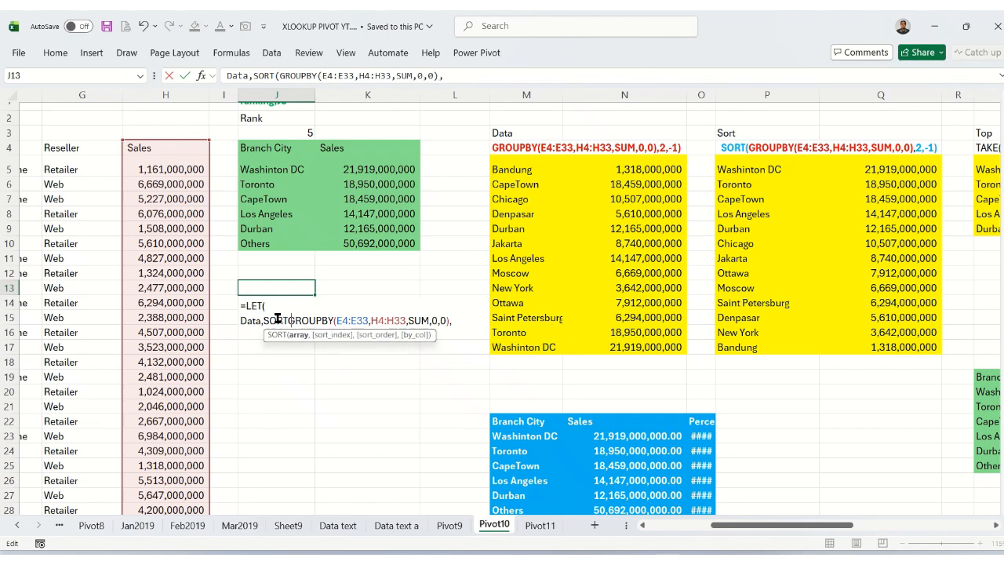
left_click(462, 320)
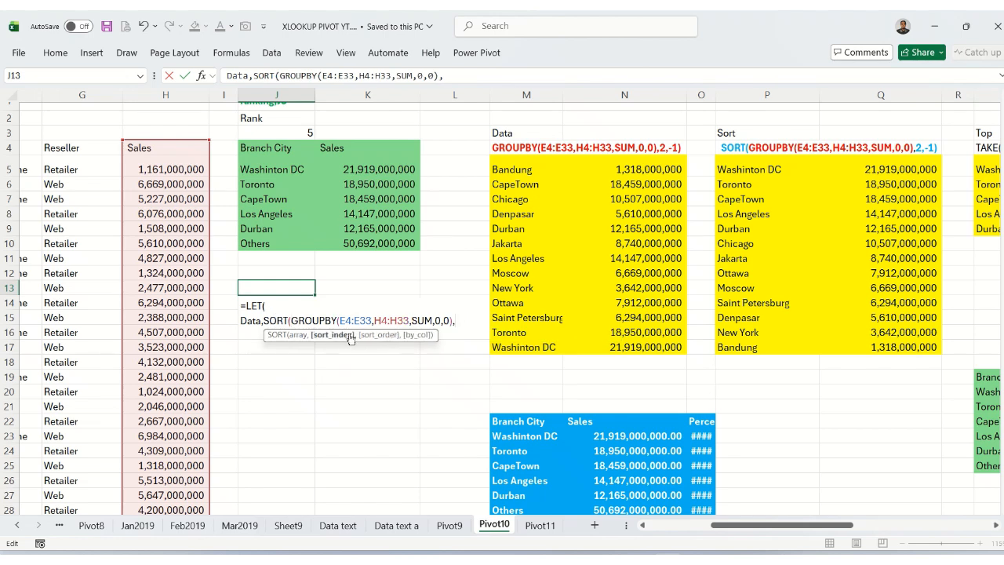
type("2")
type(",")
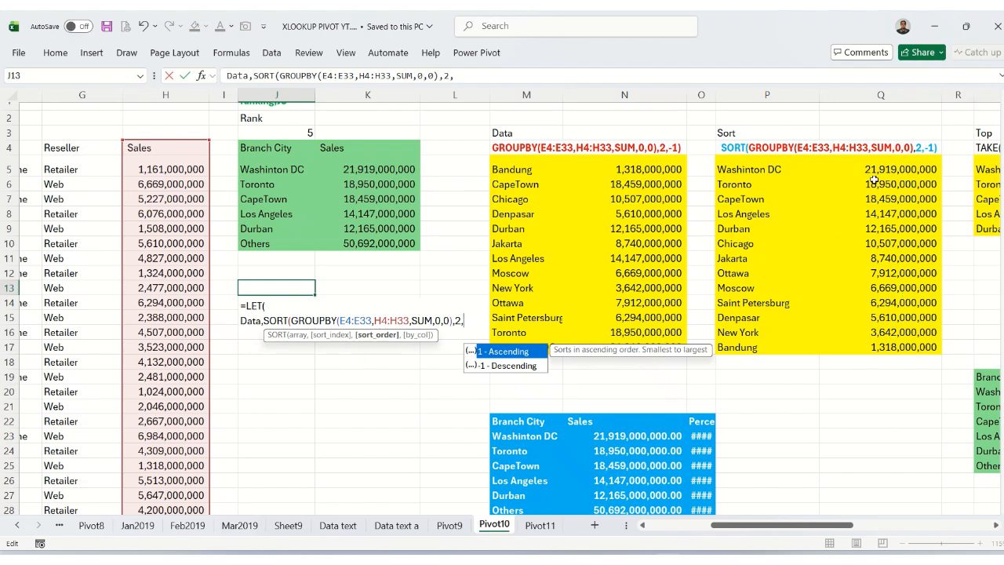
double_click(516, 365)
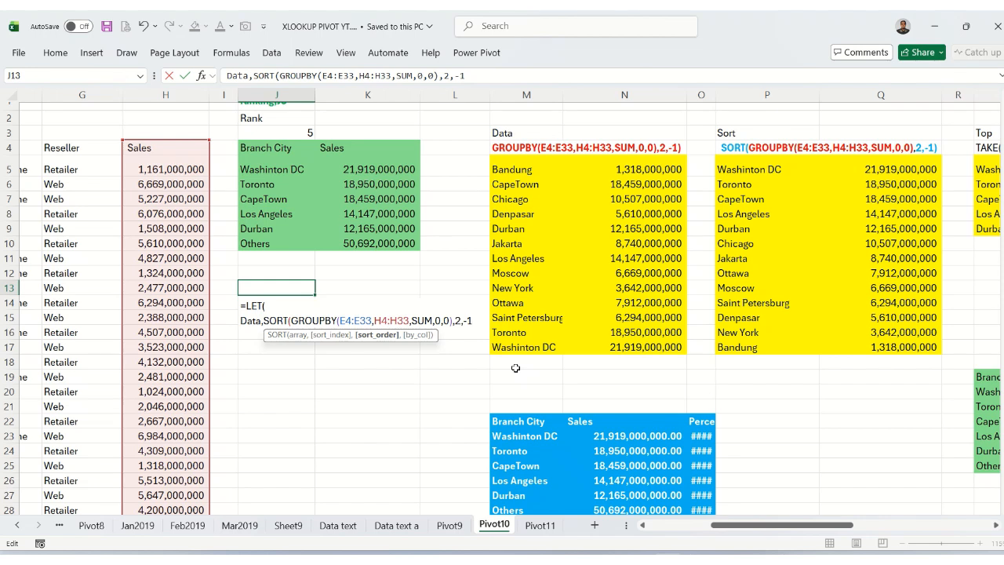
type("),")
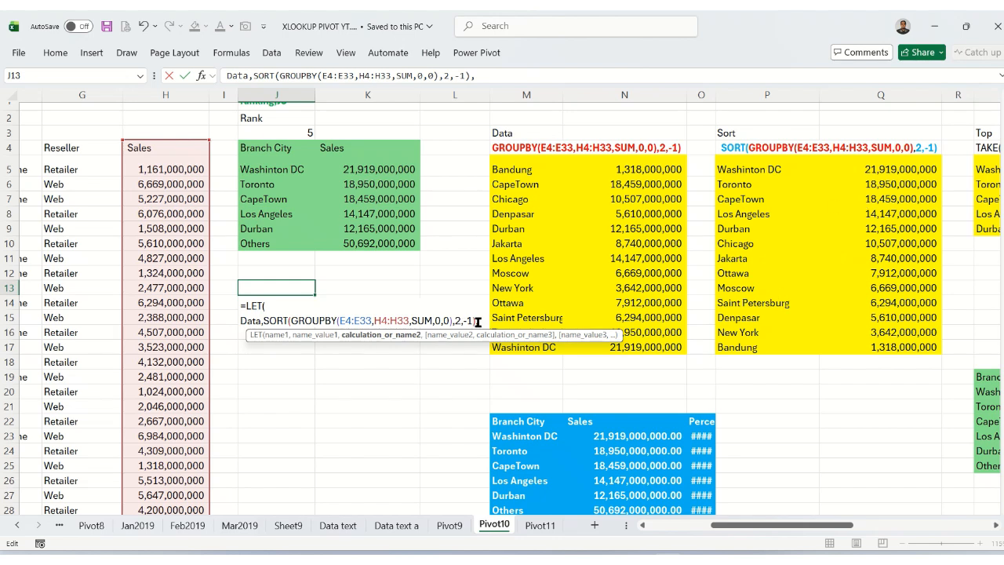
Add the name Top on a new line of the LET formula, defined as TAKE of Data with J3 as the number of rows.
key("alt+Return")
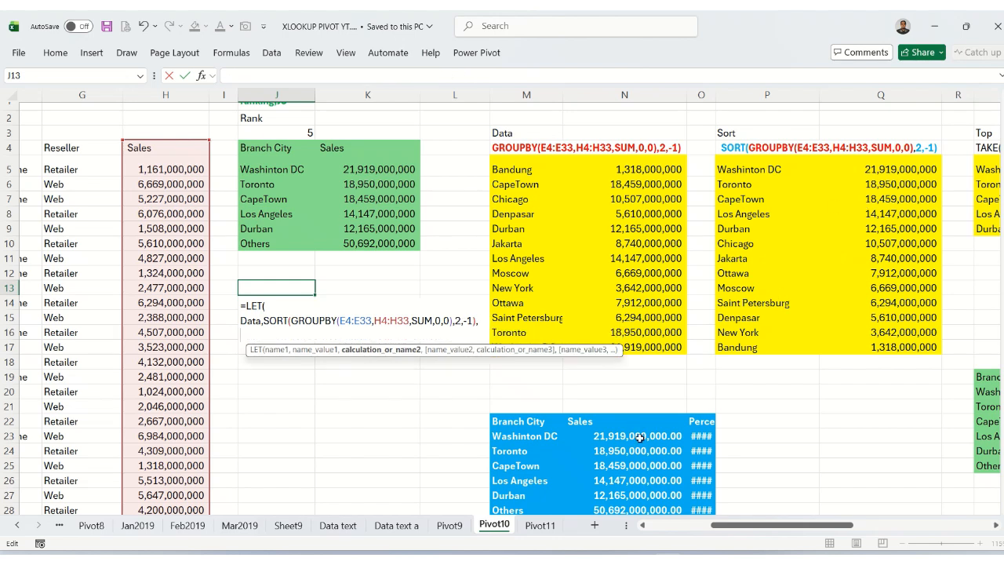
left_click_drag(762, 527, 777, 531)
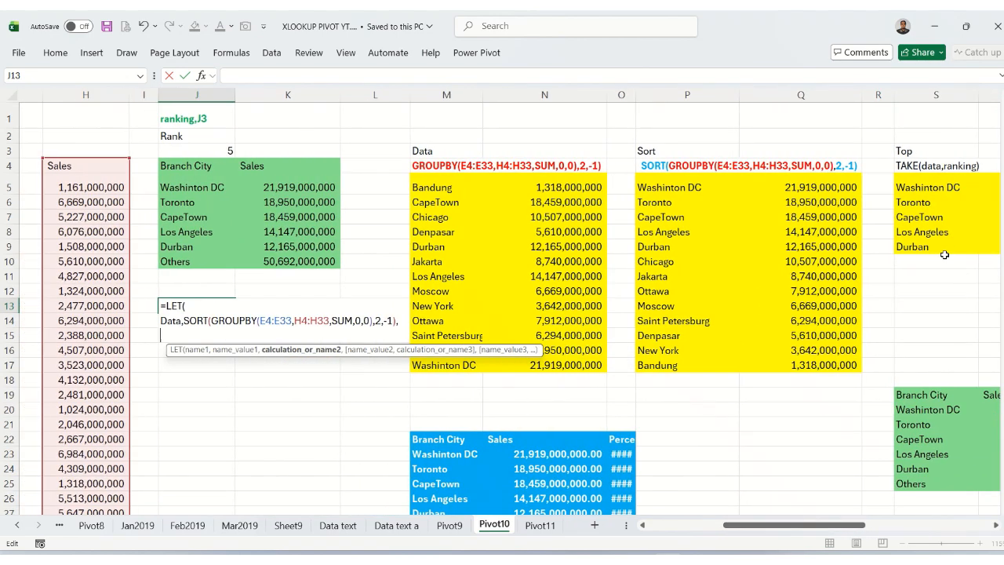
type("Top,")
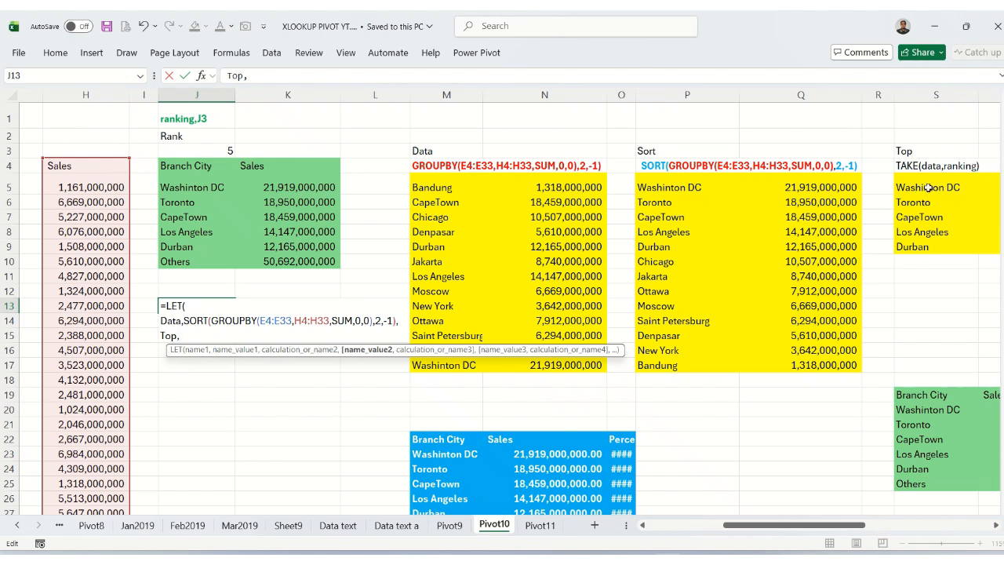
type("TAKE(")
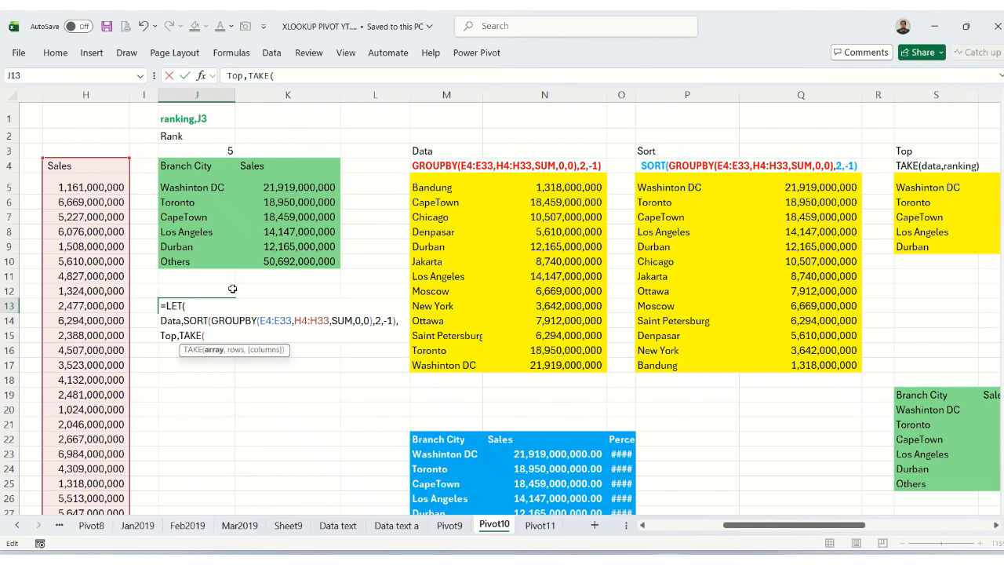
type("DATA")
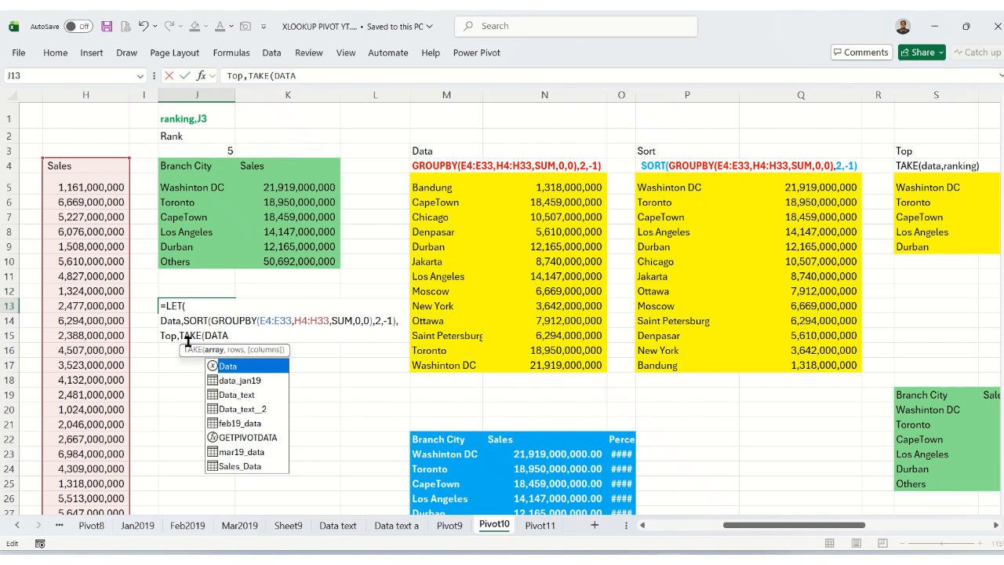
double_click(224, 366)
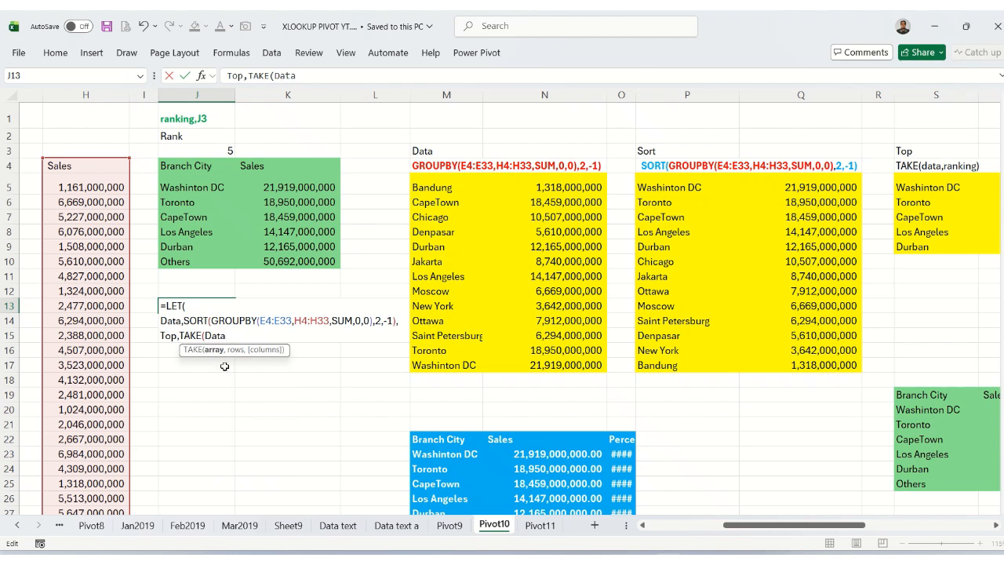
type(",")
left_click(222, 149)
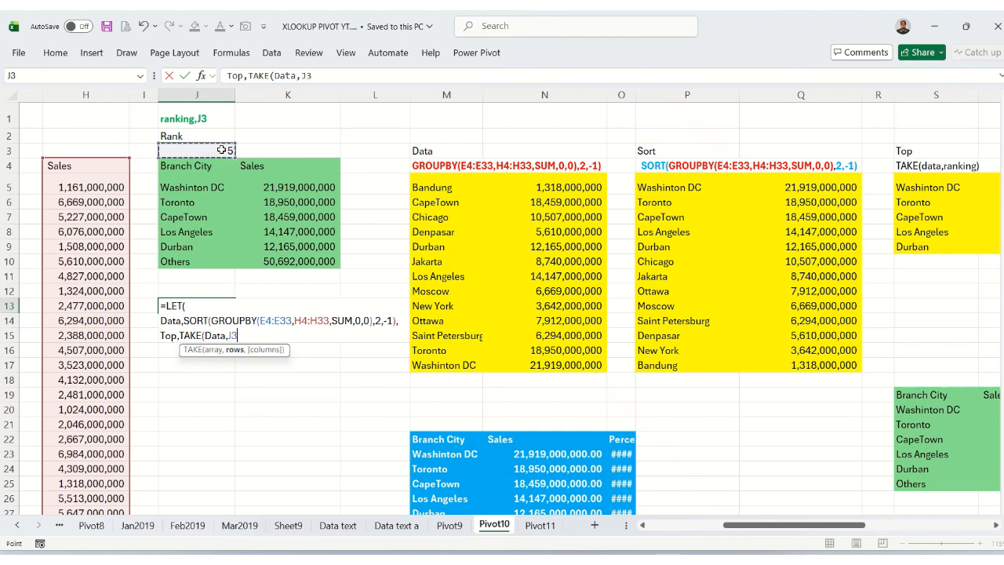
type("),")
key("alt+Return")
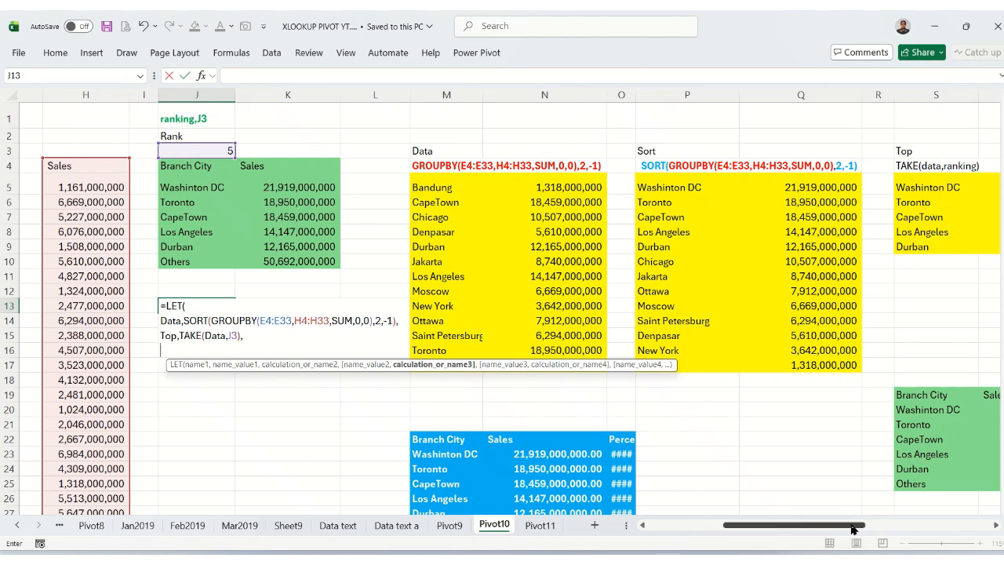
Add the name Bottom to the LET formula, defined as DROP of Data with J3 as the number of rows.
left_click_drag(853, 526, 924, 527)
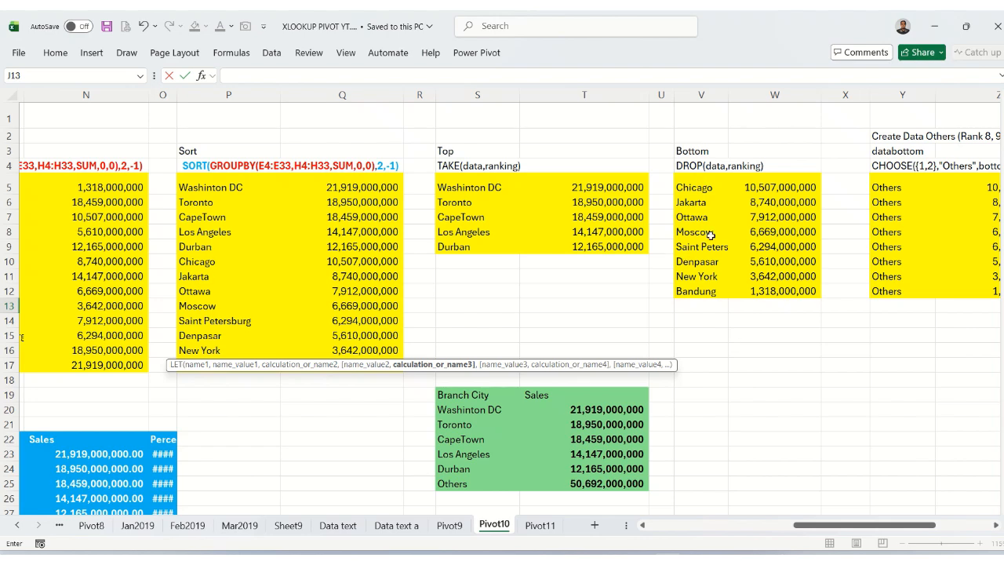
left_click_drag(811, 528, 751, 528)
type("B")
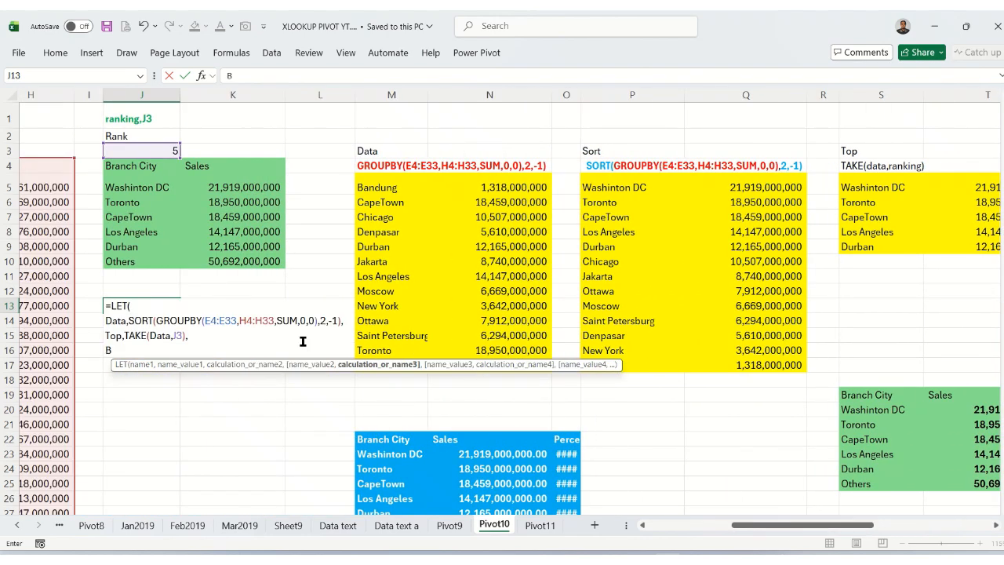
type("ottom,")
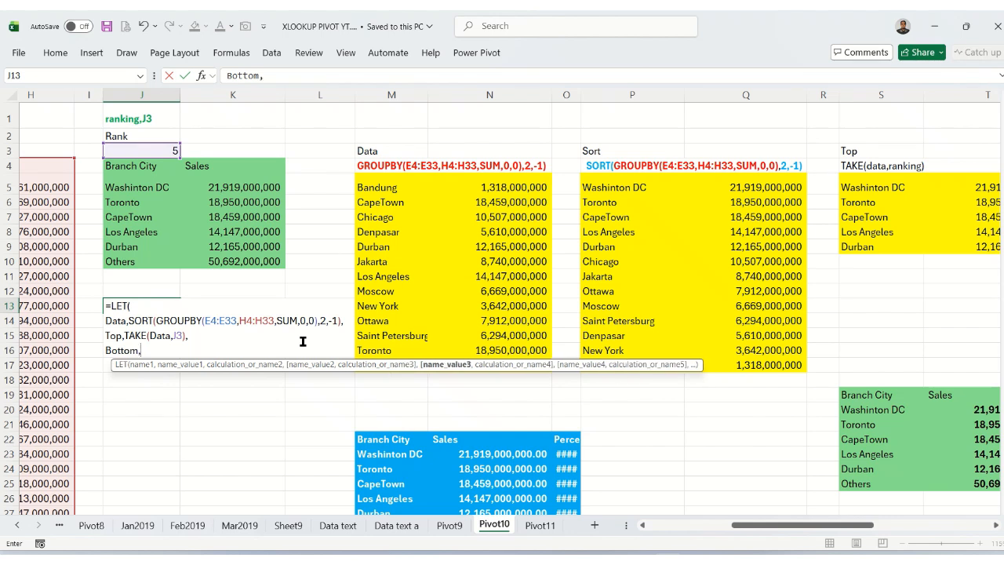
type("DROP(")
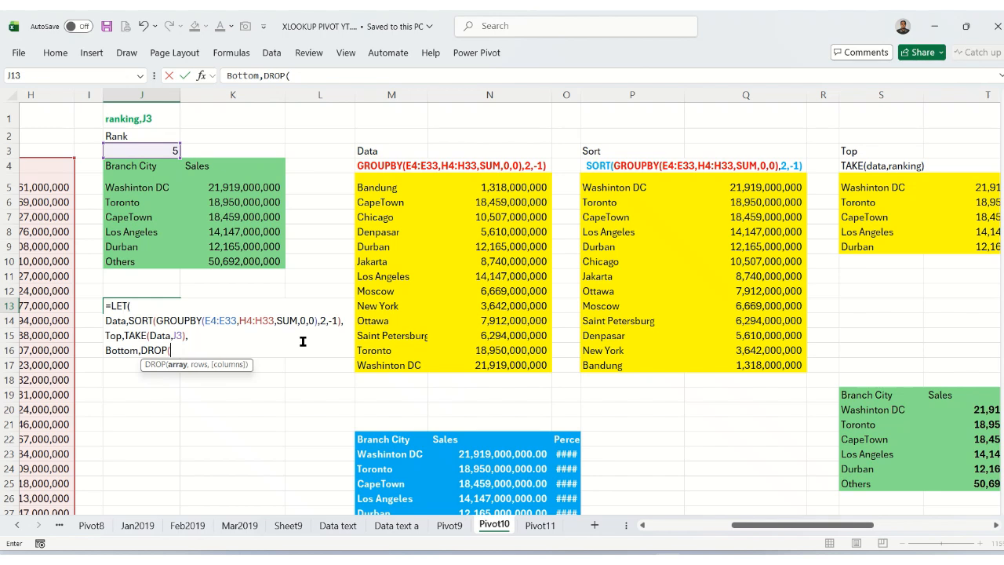
type("Data")
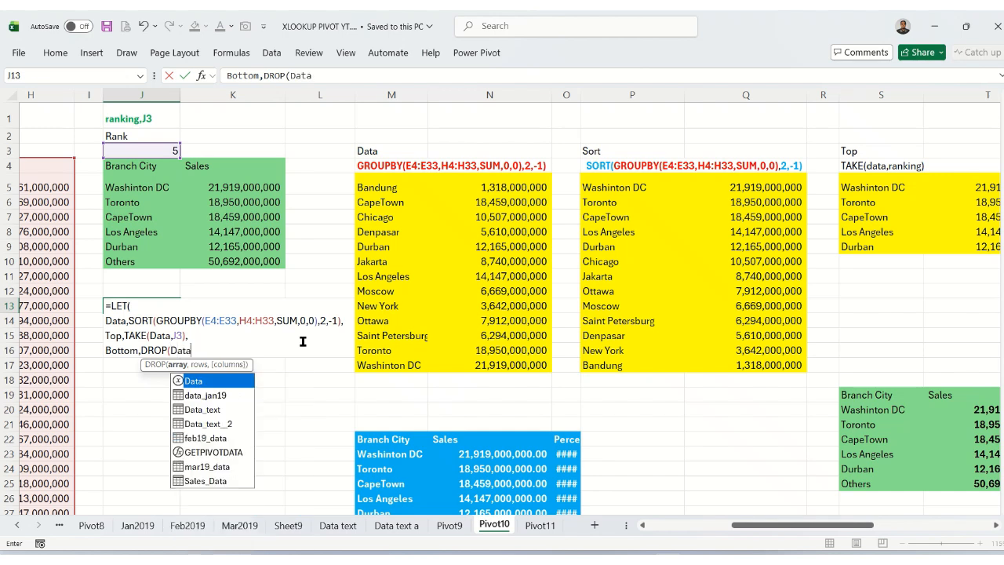
type(",")
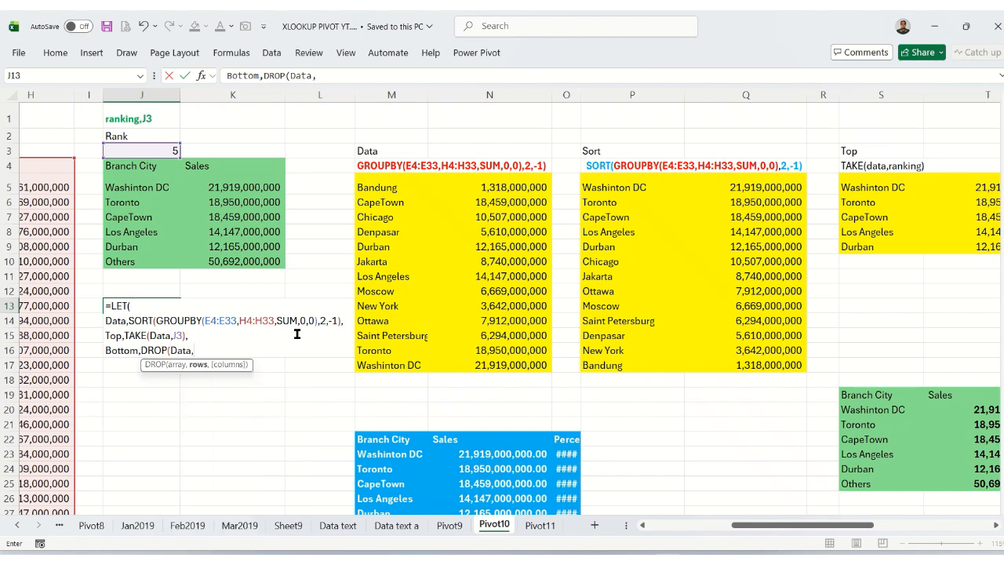
left_click(167, 148)
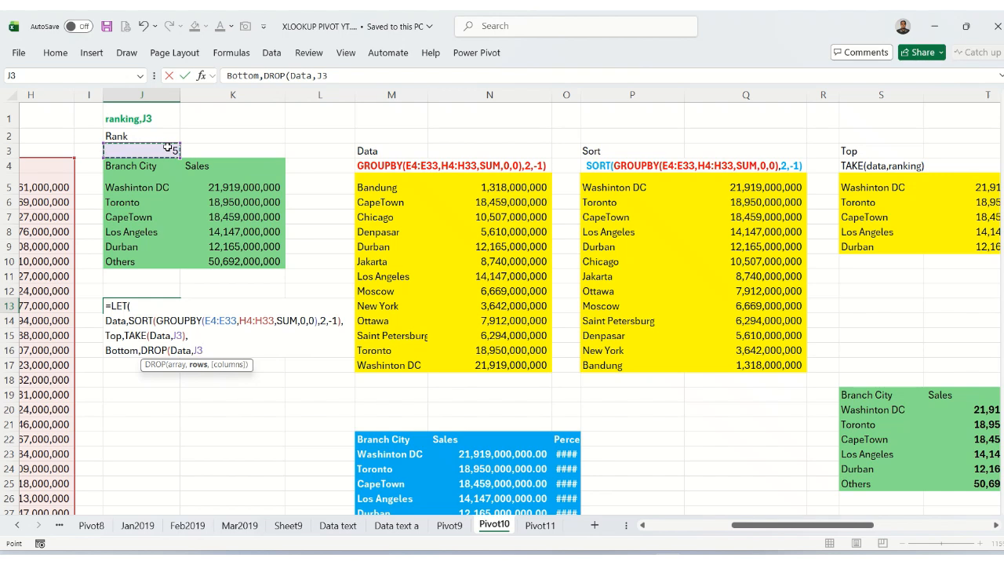
type("),")
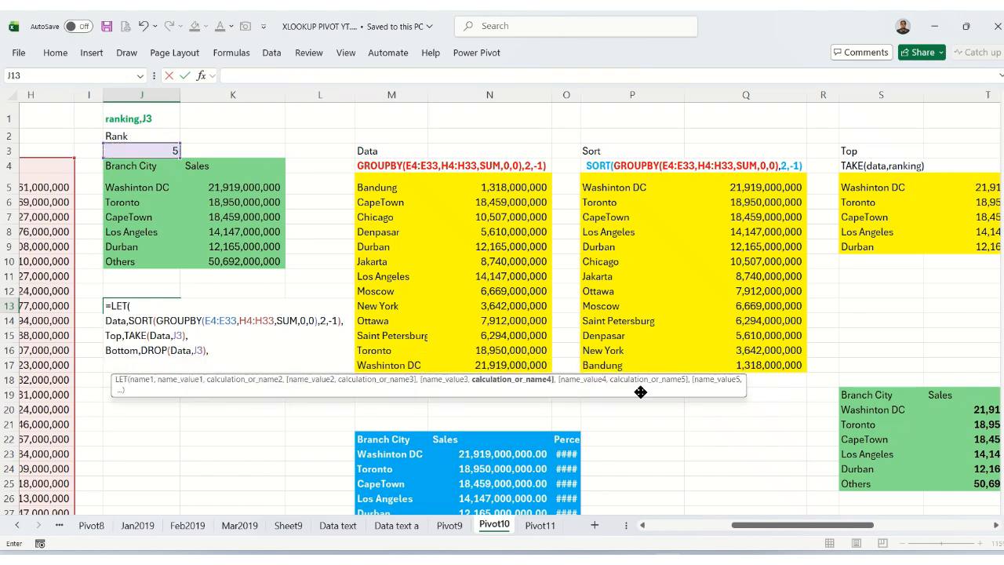
Add the name Databottom on a new line and begin its CHOOSE function with index {1,2} and first value "Others".
left_click_drag(758, 527, 824, 528)
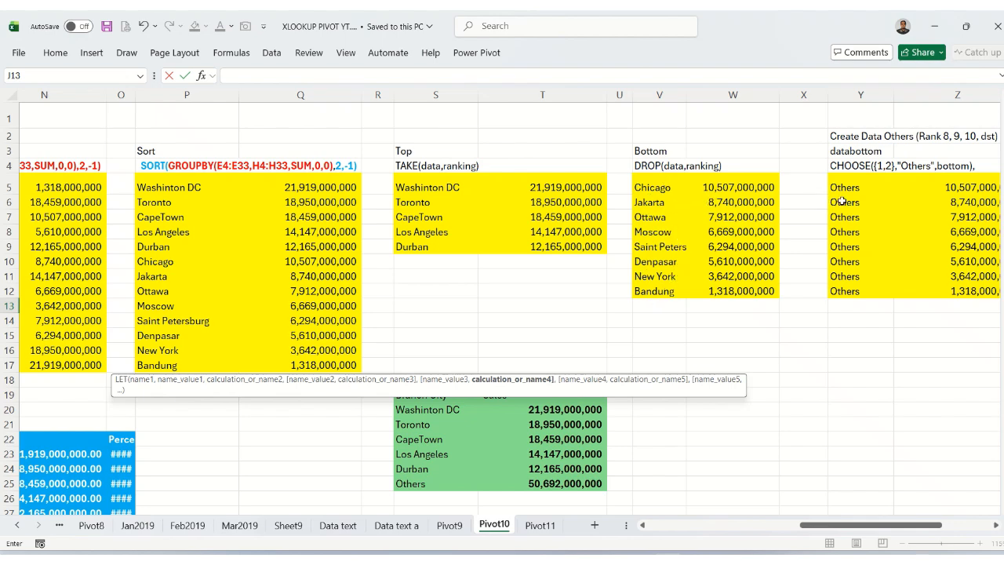
left_click(747, 526)
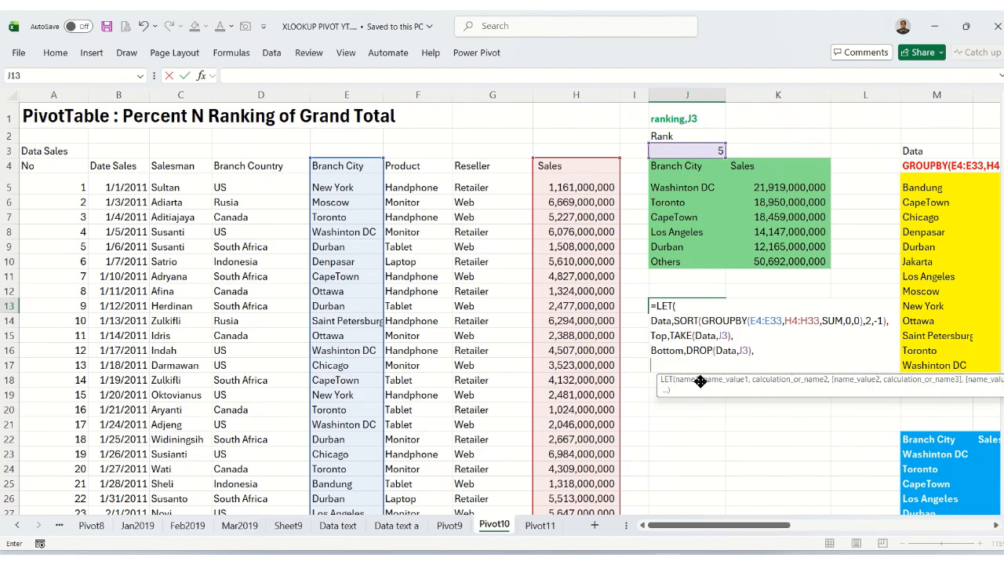
type("Databo")
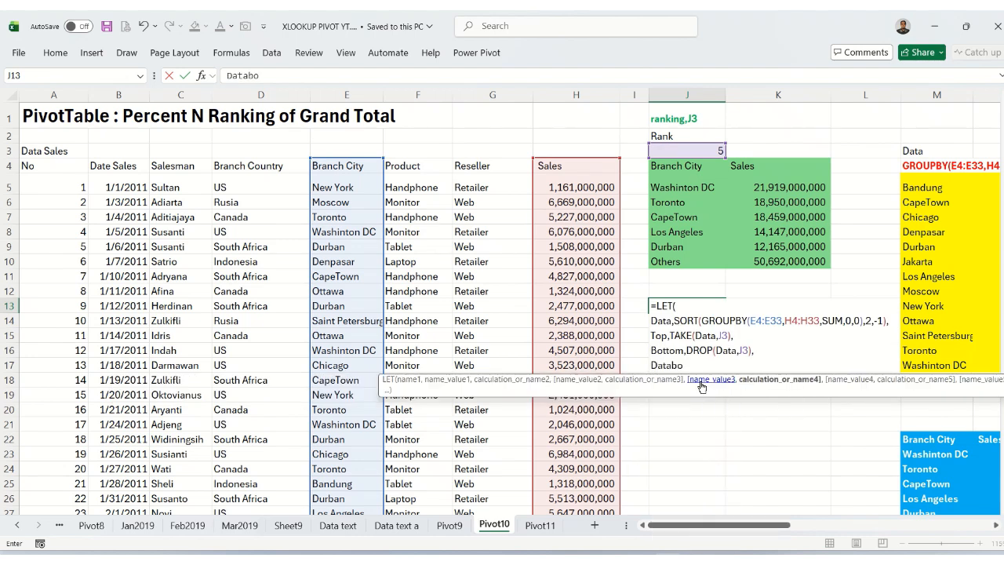
type("ttom,")
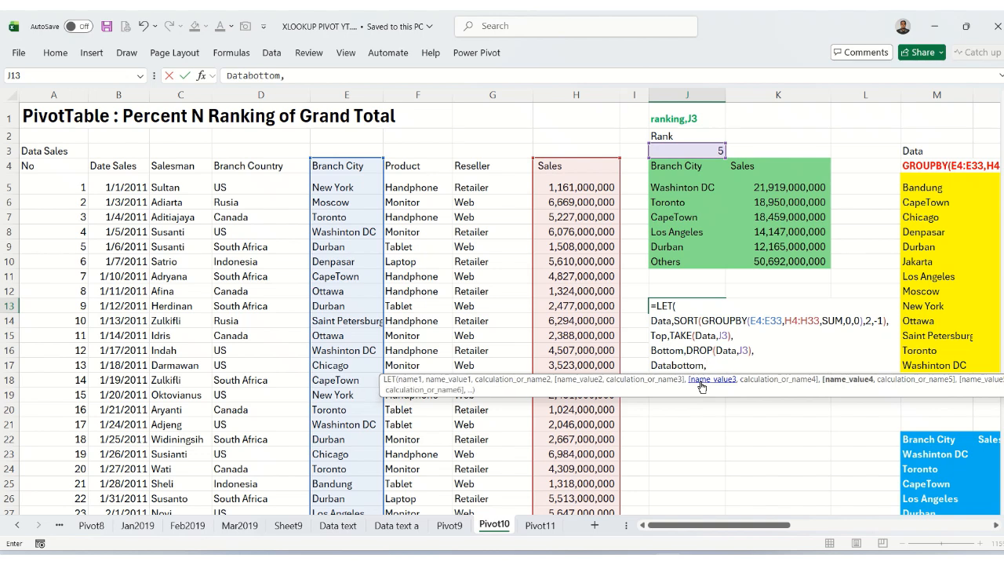
type("CHO")
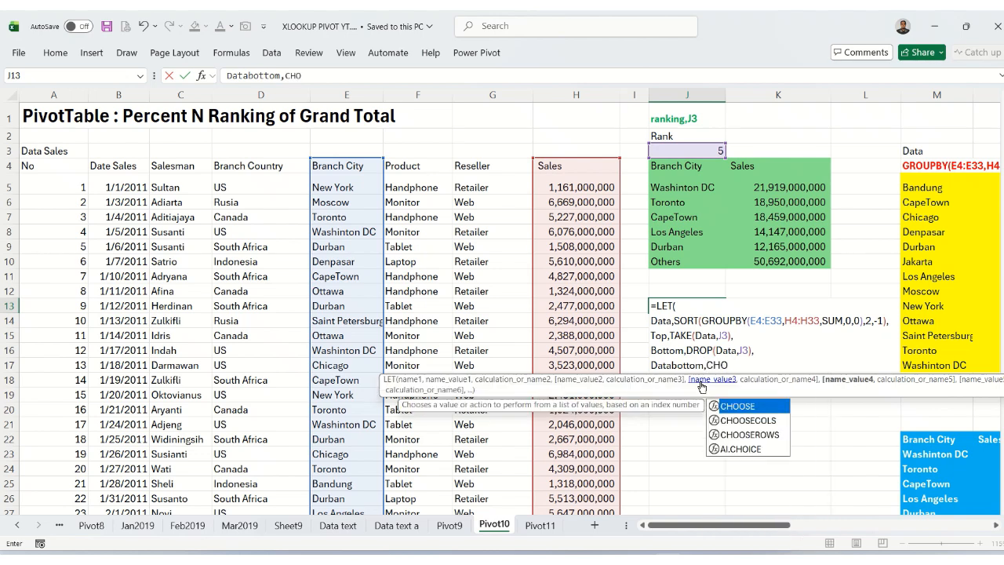
key("Tab")
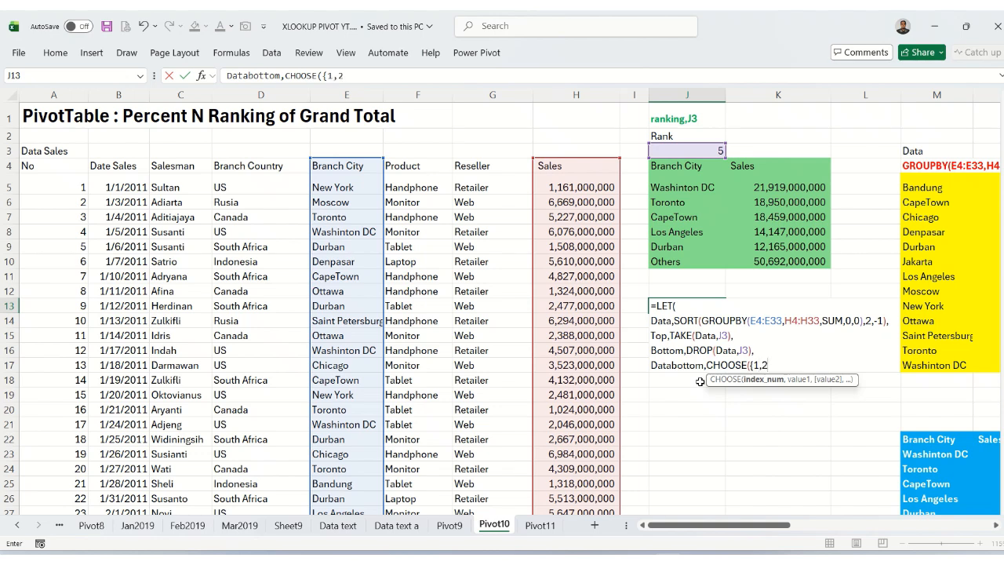
type("{1,2},")
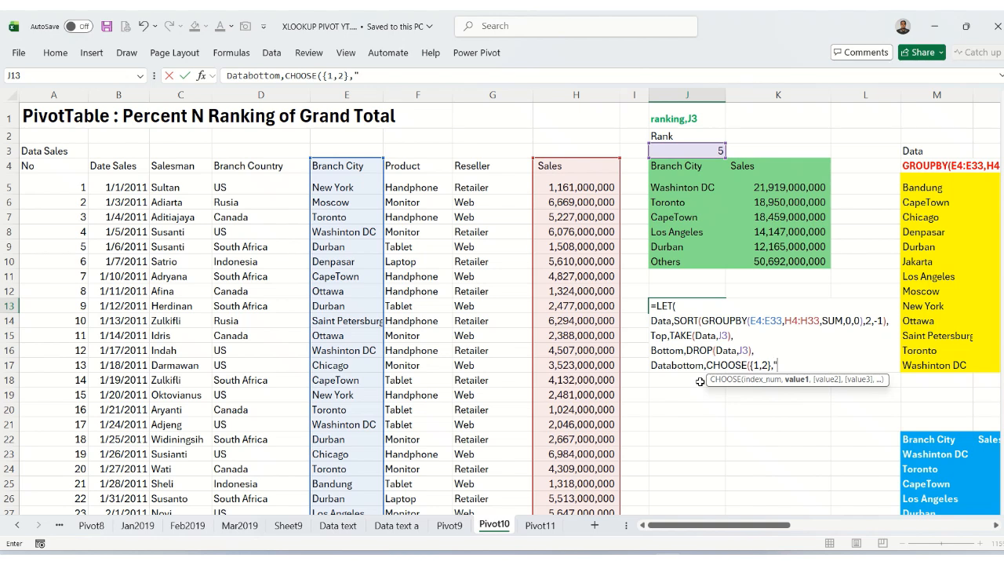
type("\"Others\"")
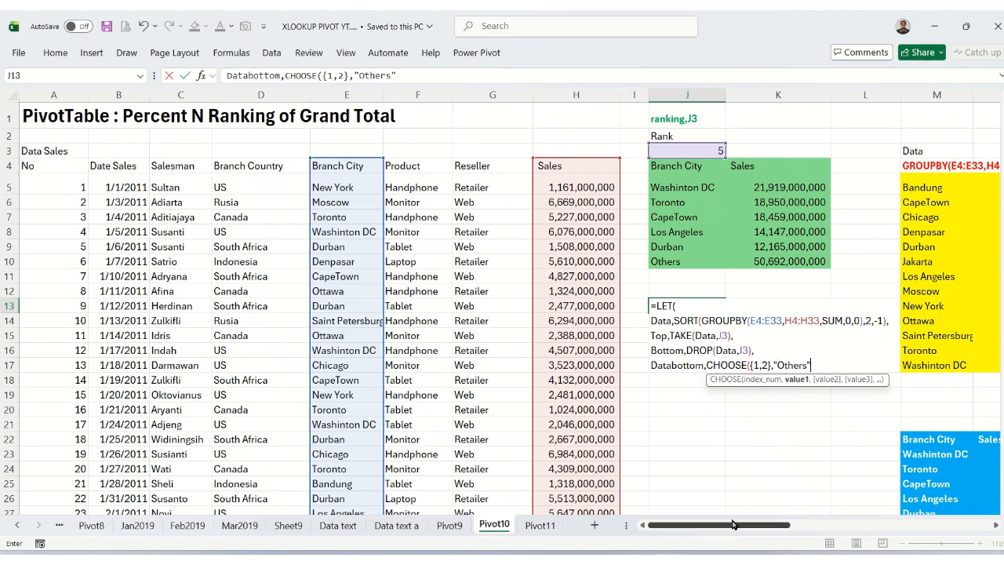
Give CHOOSE the name Bottom as its second value, close the function and start a new formula line.
left_click_drag(735, 528, 919, 527)
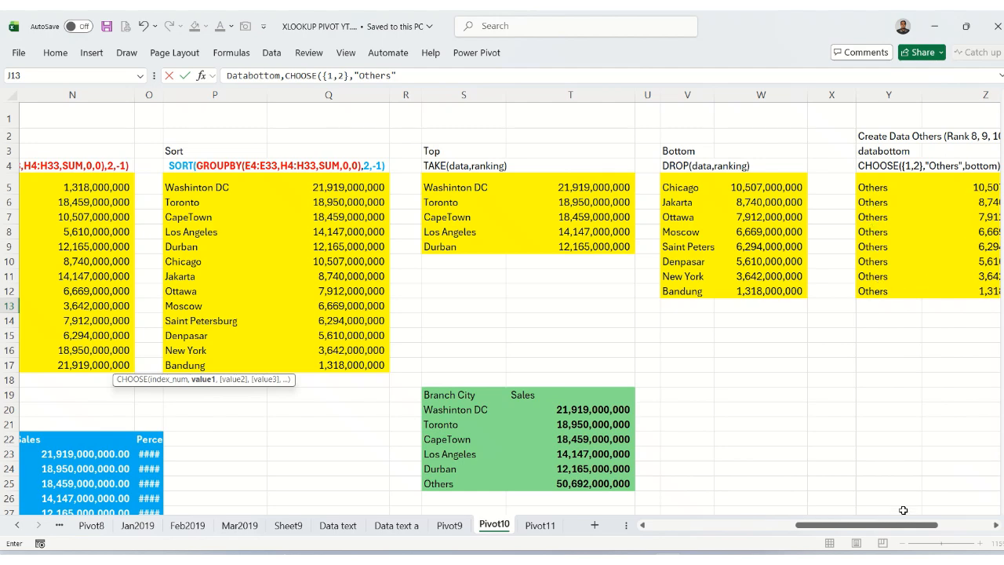
left_click_drag(905, 530, 839, 530)
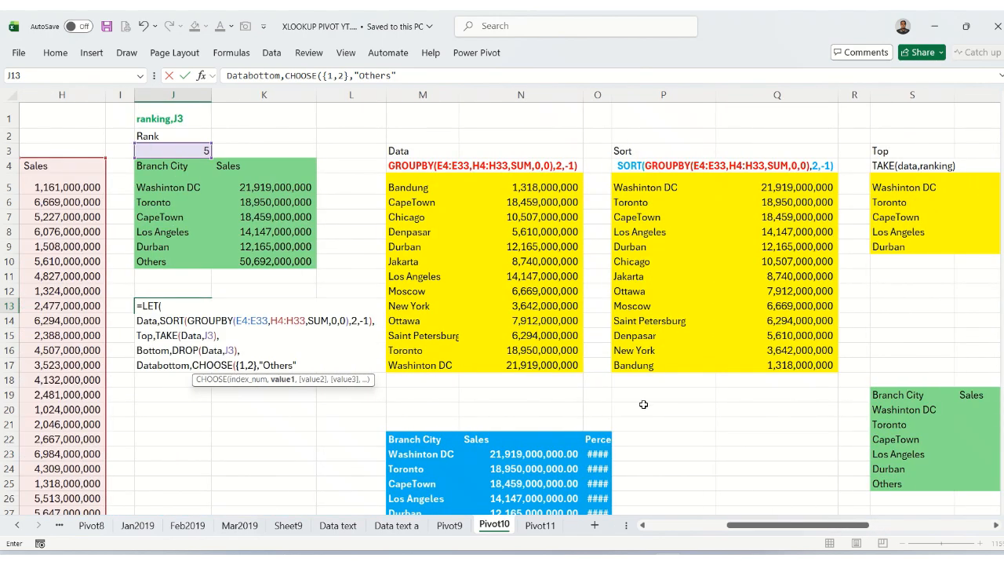
type(",")
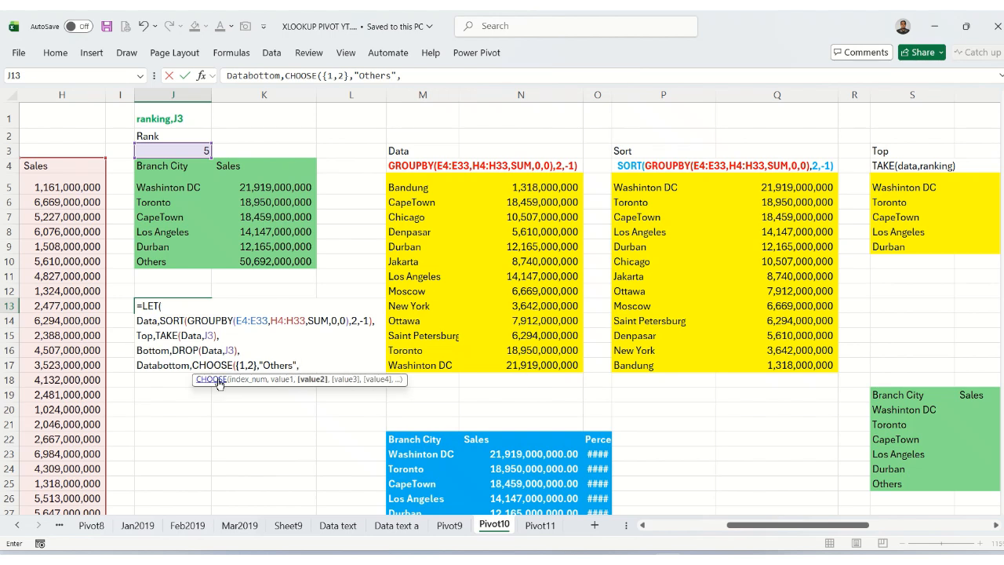
type("Bot")
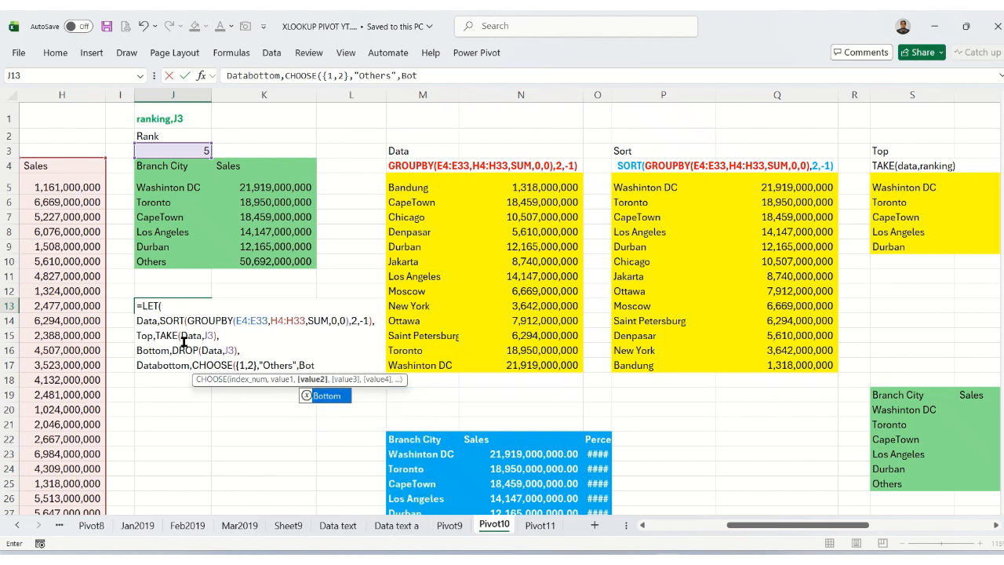
key("Tab")
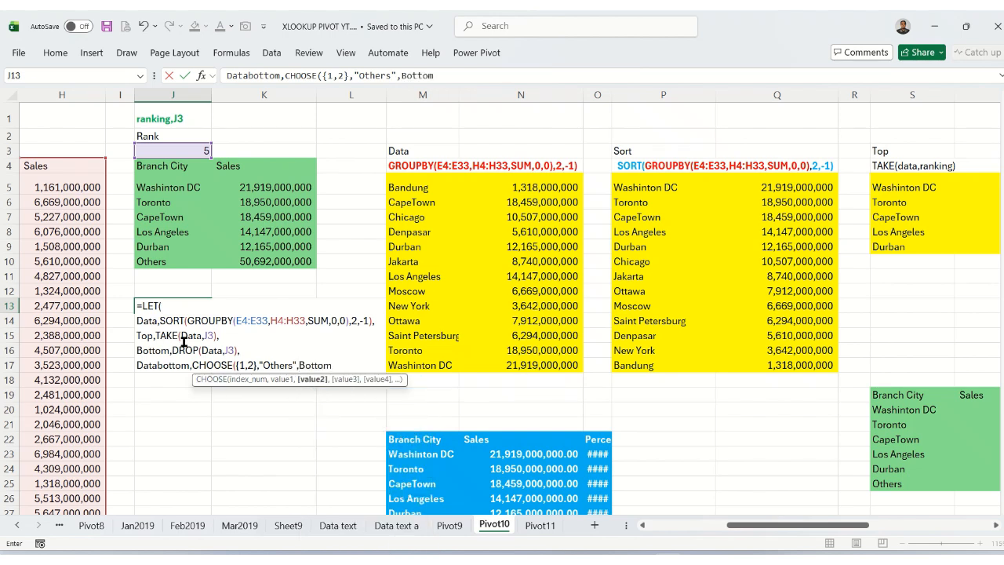
type("),")
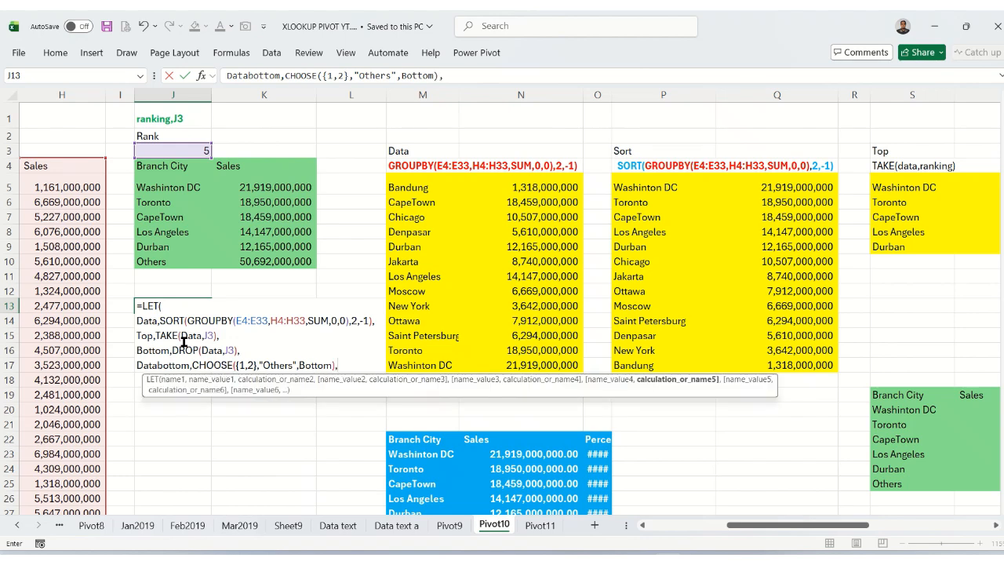
key("alt+Return")
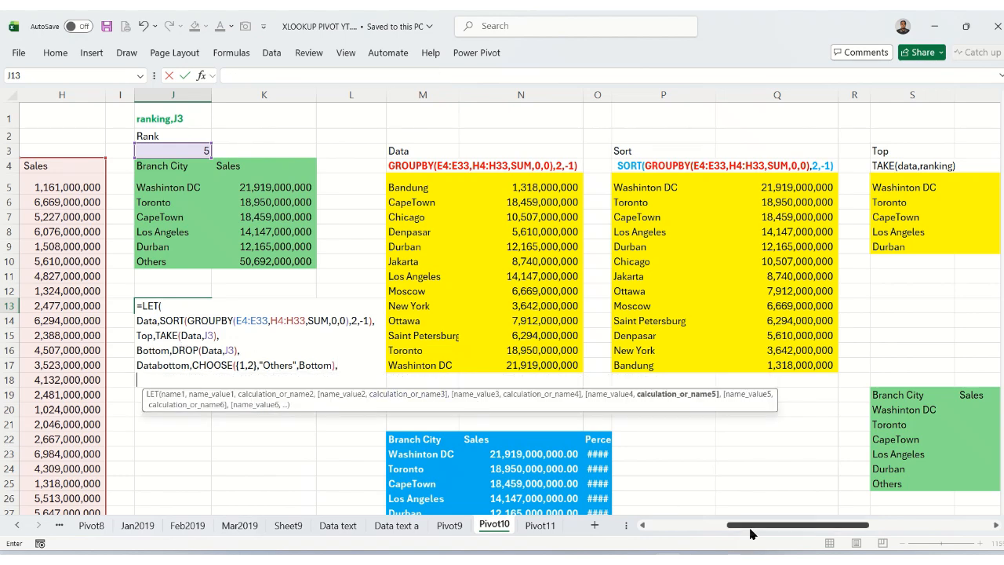
Finish the LET formula with VSTACK of Top and Databottom as its result and enter it in J13.
left_click_drag(754, 531, 847, 533)
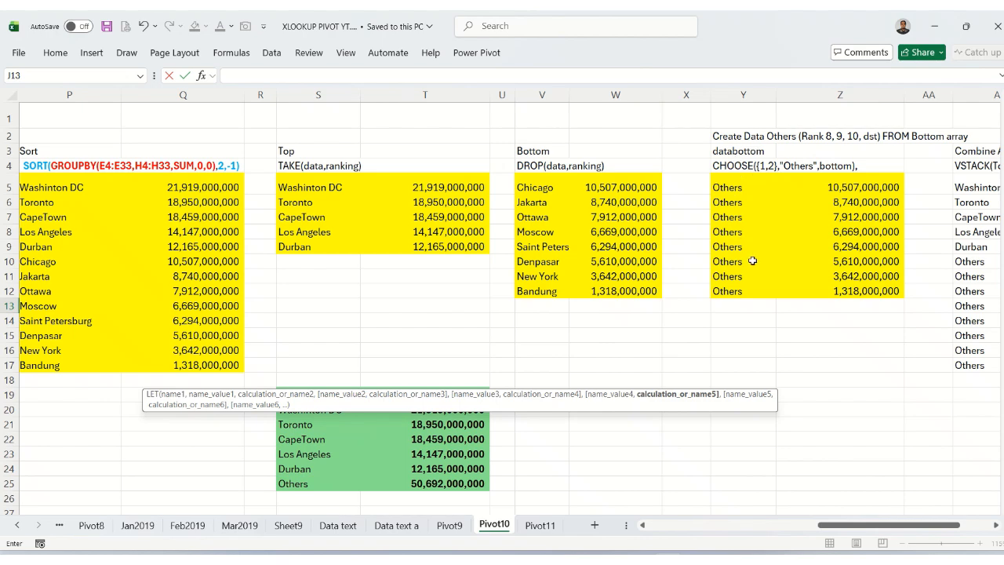
left_click_drag(875, 527, 940, 518)
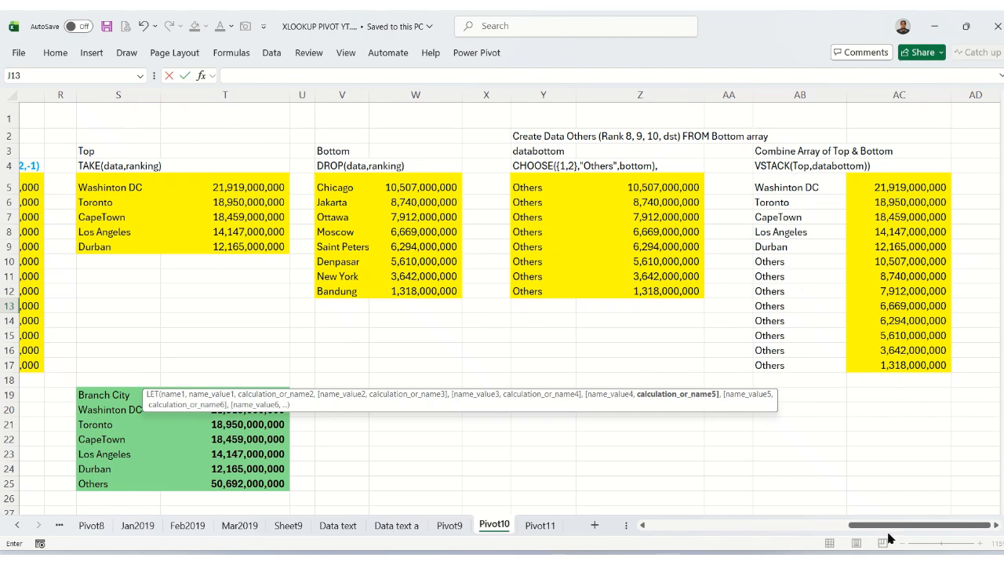
left_click_drag(886, 526, 727, 533)
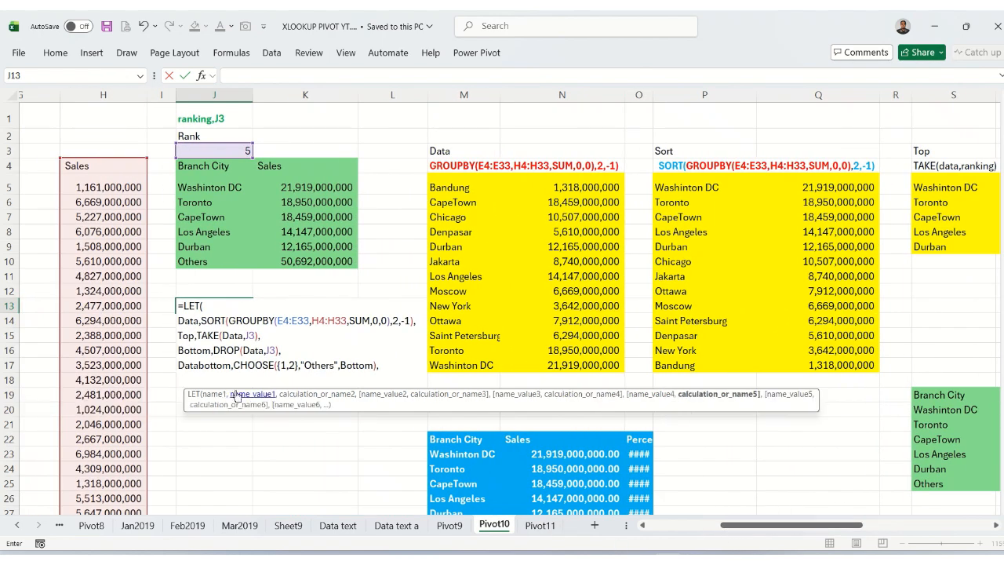
type("VS")
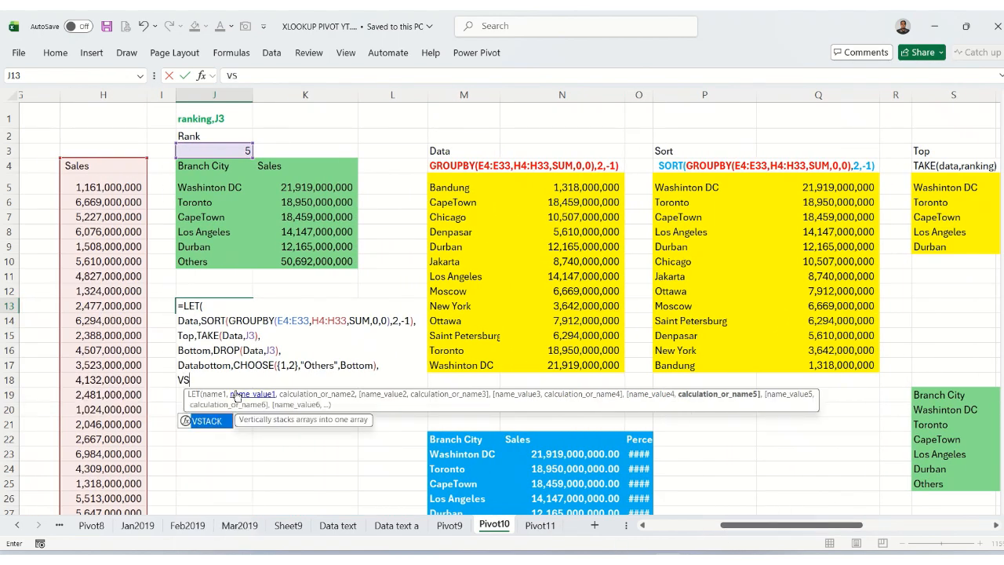
type("T")
key("Tab")
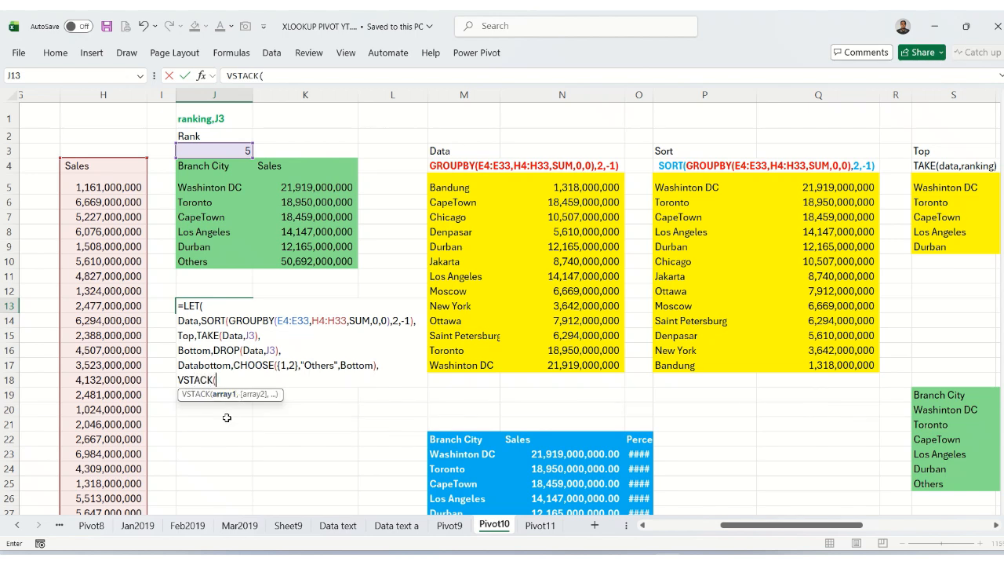
type("T")
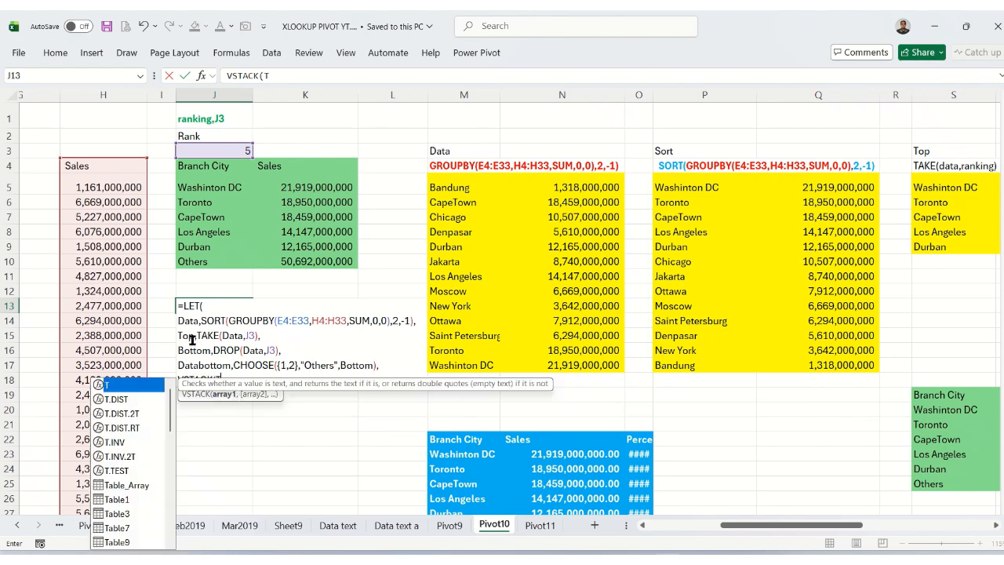
type("op,")
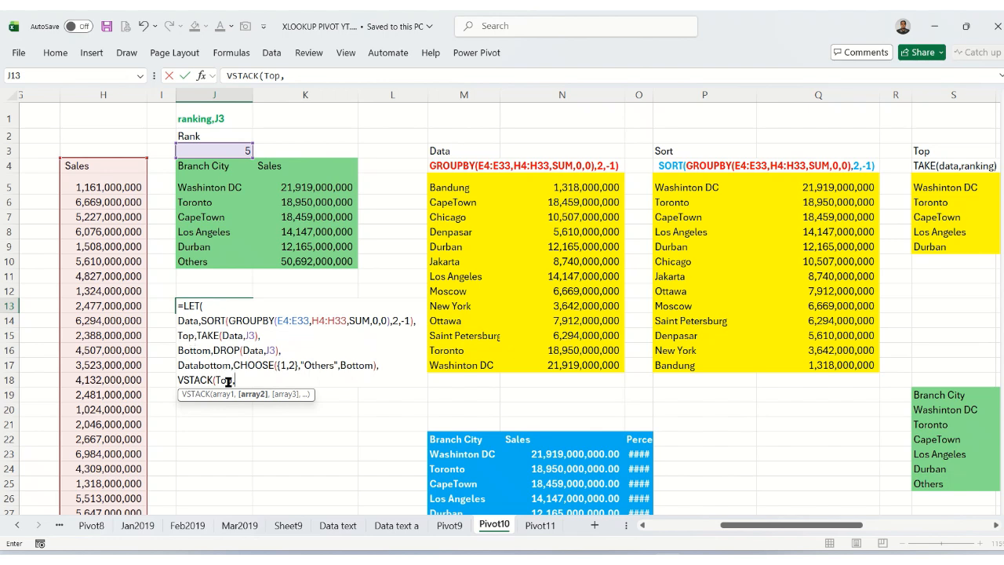
type("Datab")
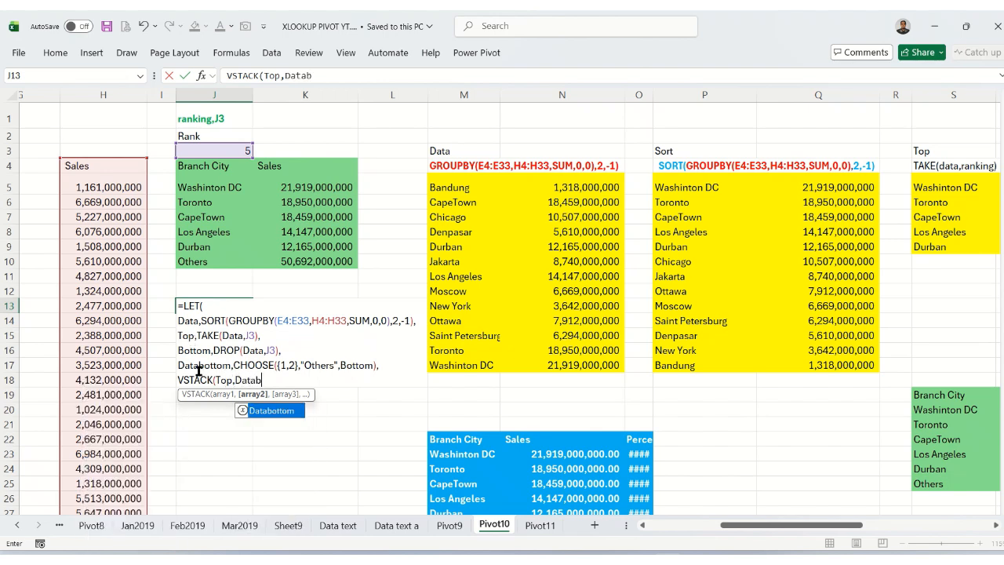
key("Tab")
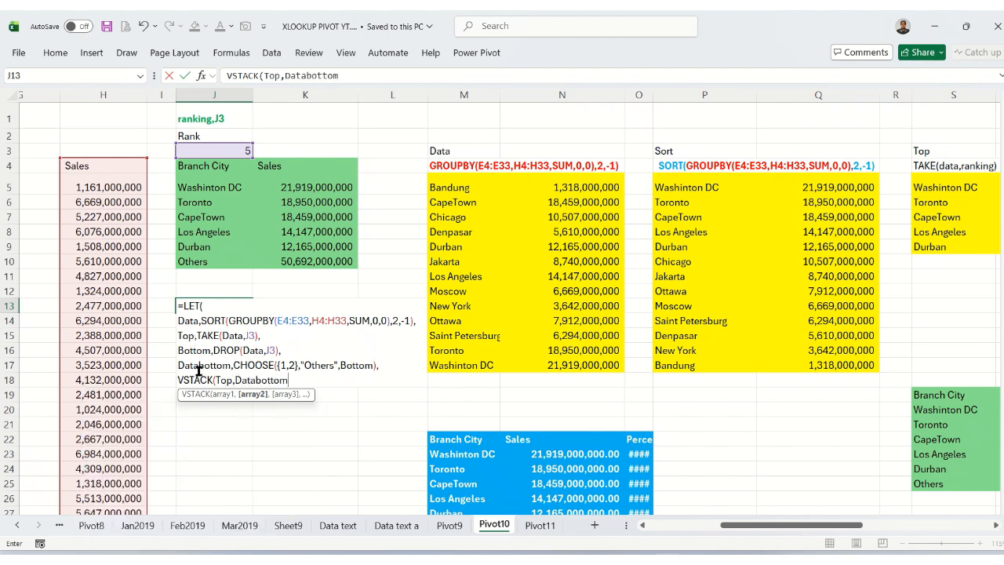
type(")")
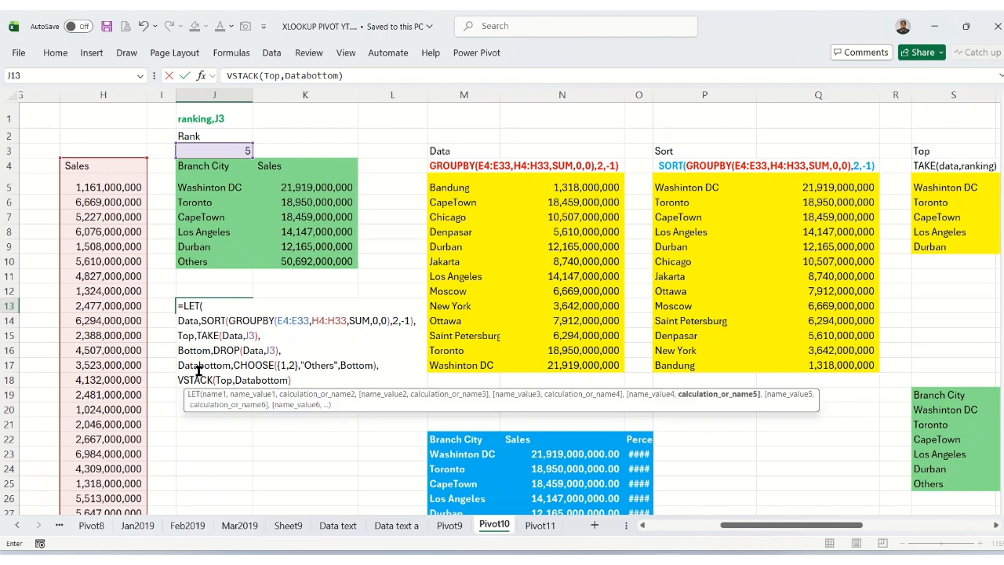
key("Return")
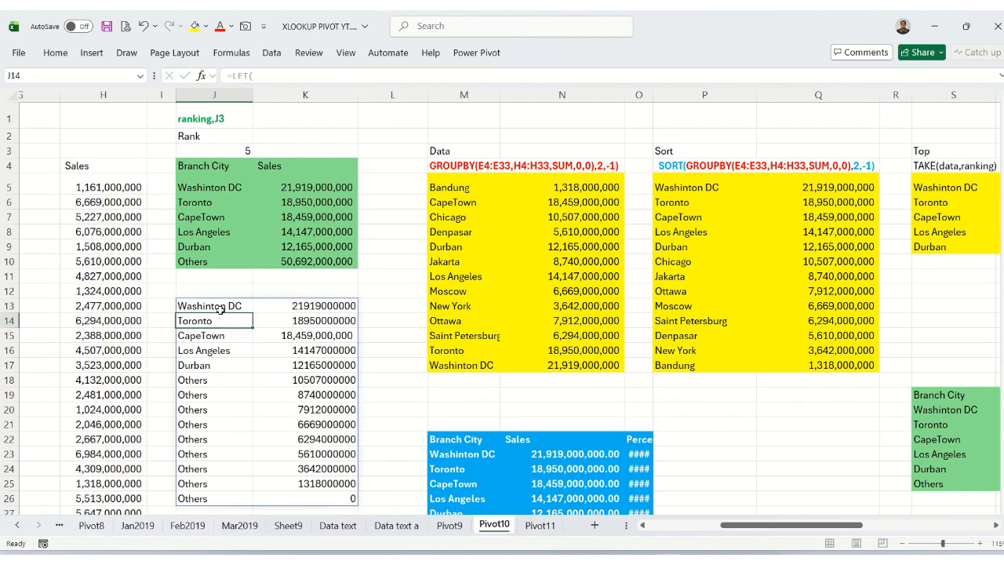
Edit the LET formula in J13 so Bottom is defined as SUM of DROP(Data,J3), and commit it.
left_click(223, 306)
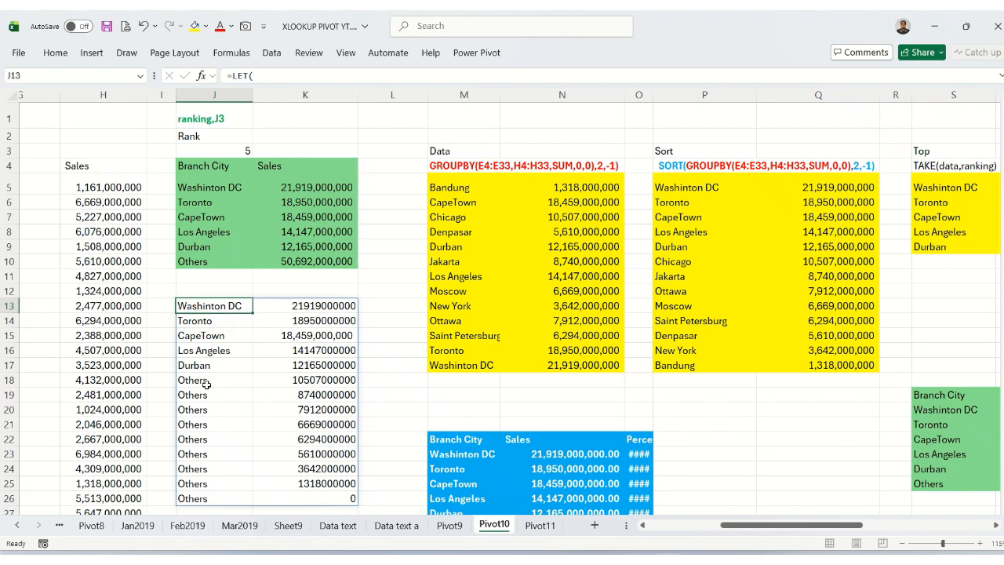
double_click(217, 308)
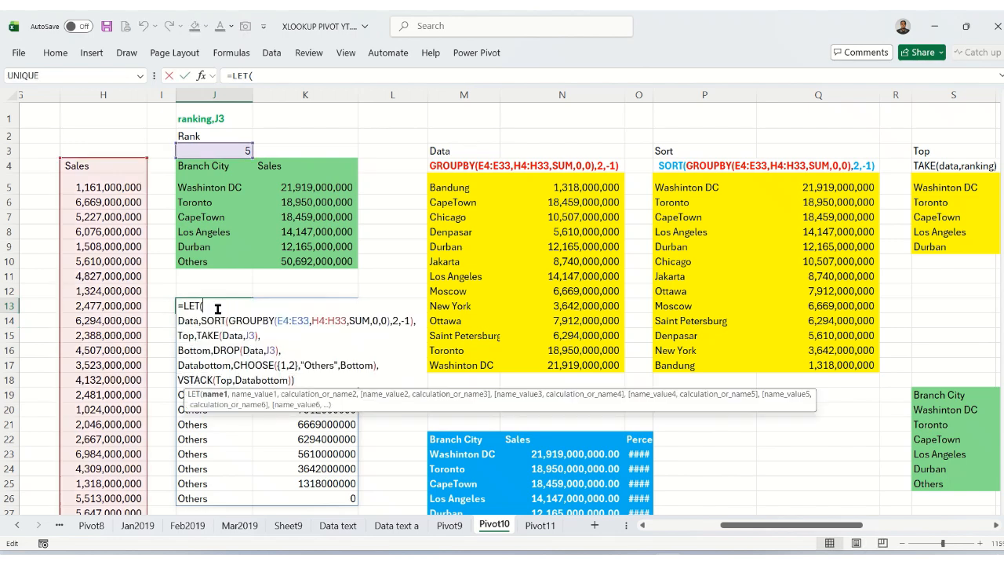
left_click(213, 351)
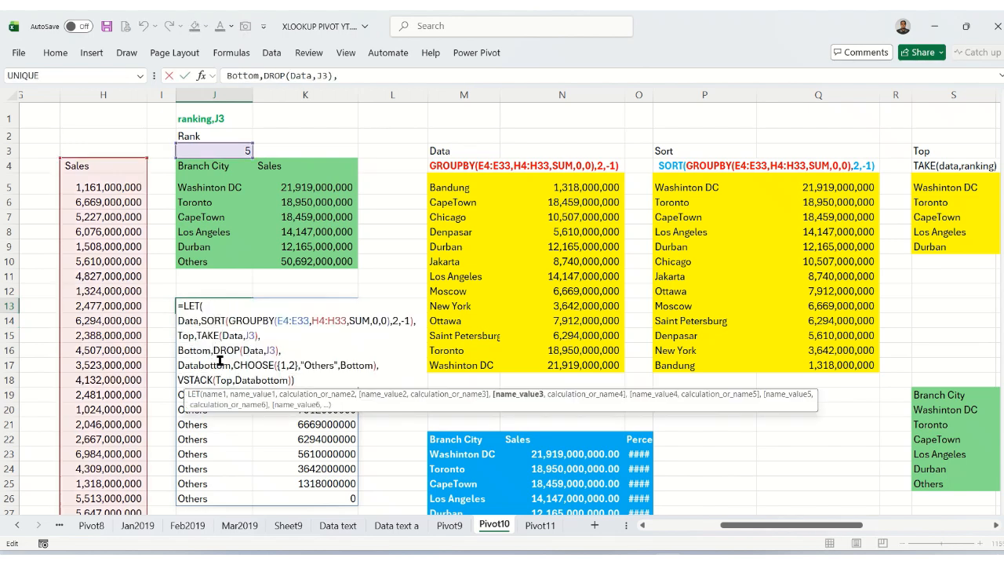
type("SUM")
key("Escape")
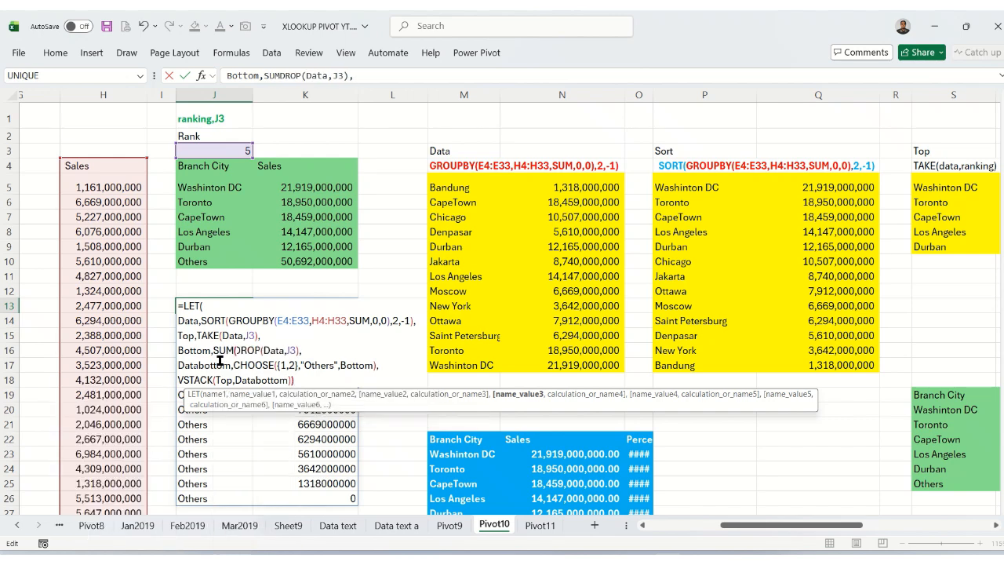
type("(")
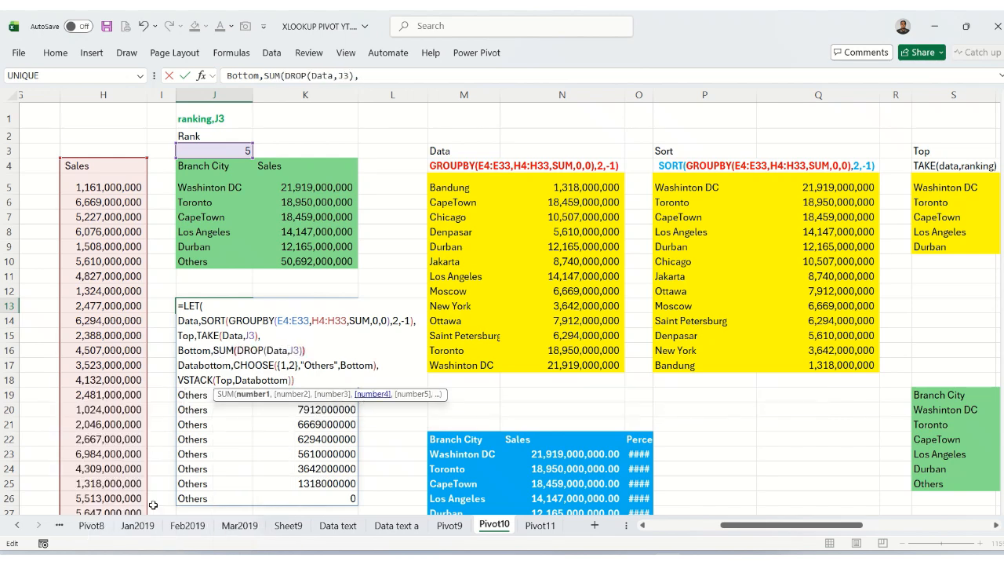
type(")")
key("Return")
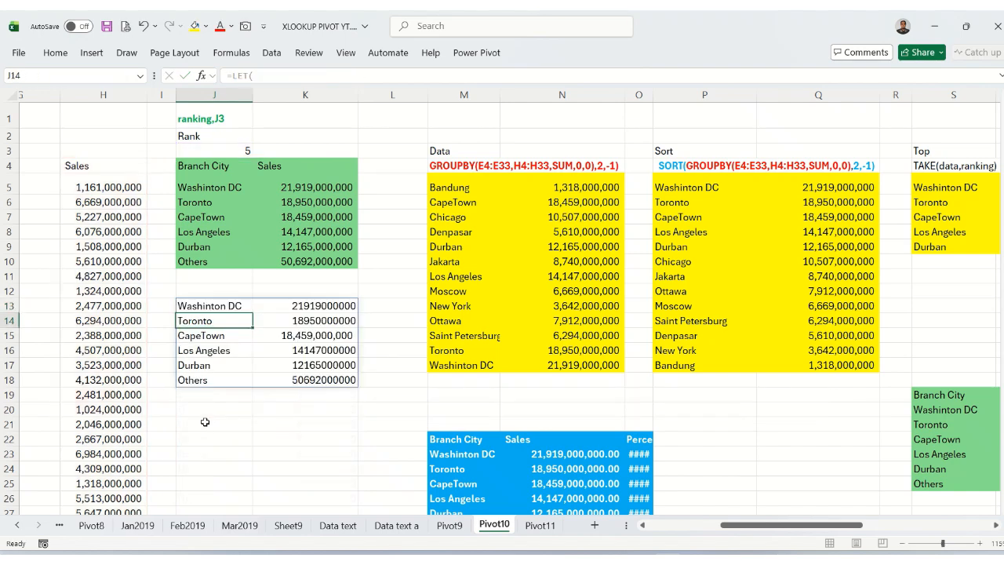
Format the sales values in K13:K19 with the comma number style and no decimal places.
left_click(234, 307)
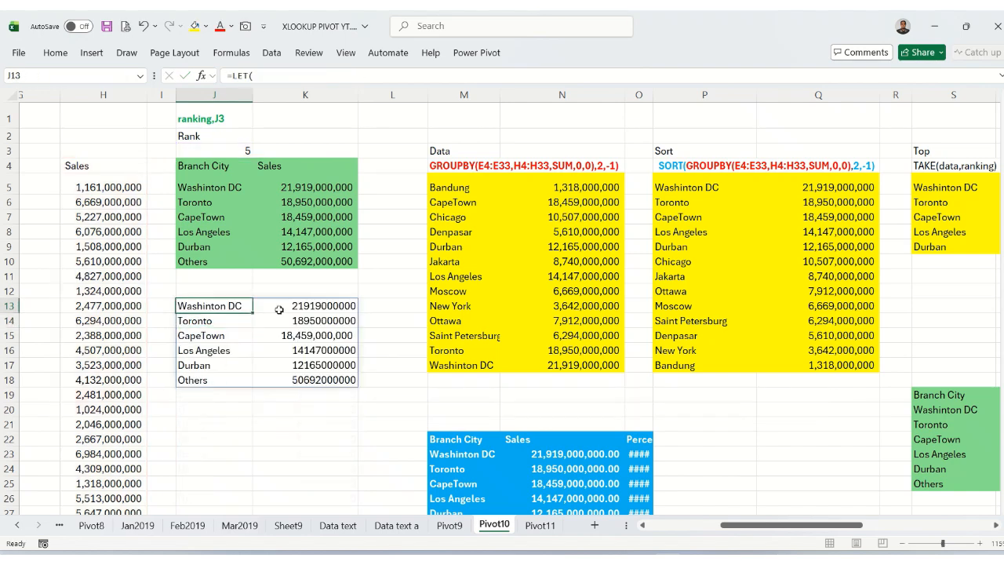
left_click(326, 306)
left_click_drag(325, 306, 353, 398)
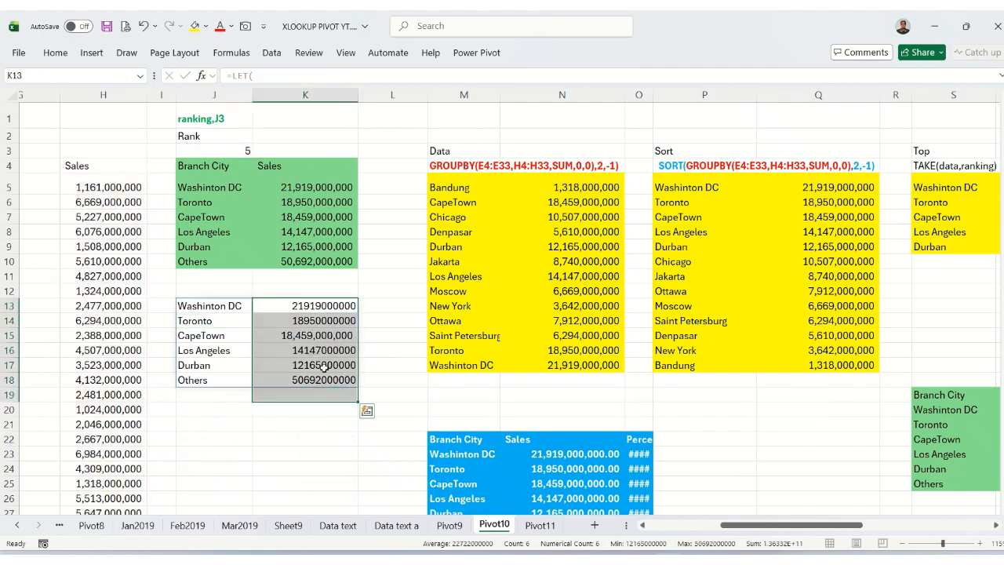
left_click(57, 53)
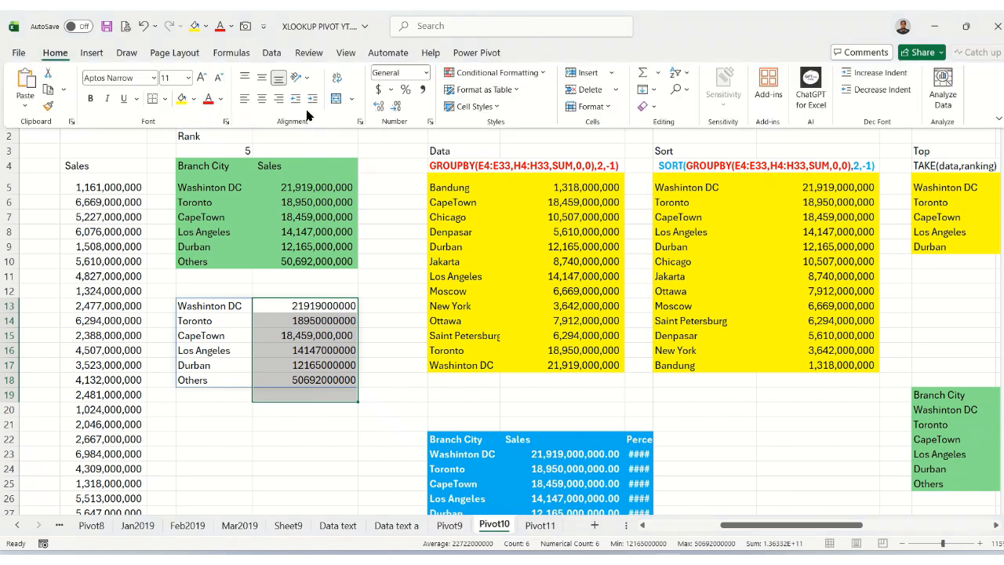
left_click(422, 90)
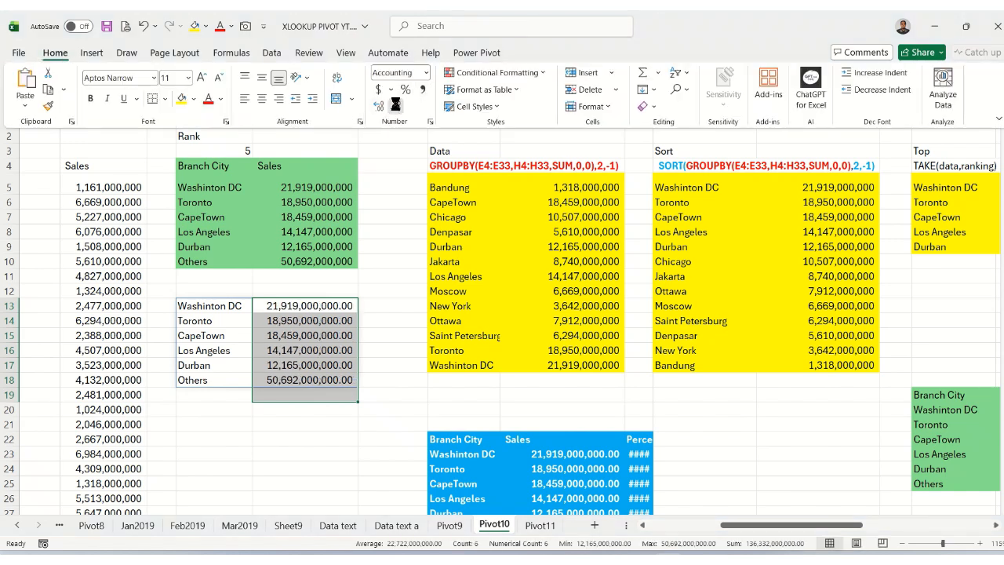
left_click(396, 105)
left_click(396, 105)
left_click(296, 306)
left_click(296, 320)
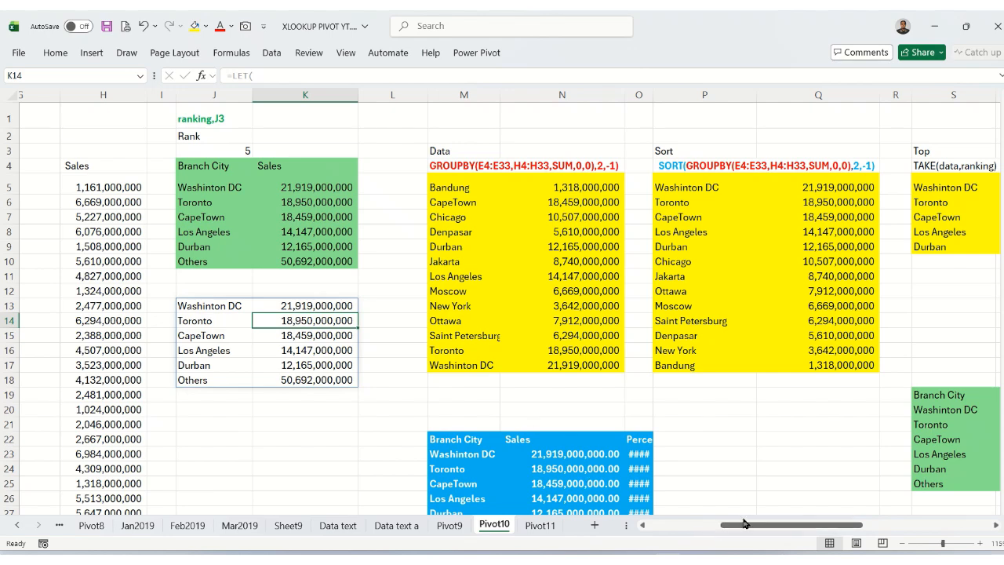
Copy the Branch City and Sales headers from E4 and H4 to J12:K12 above the formula result.
left_click_drag(744, 523, 714, 524)
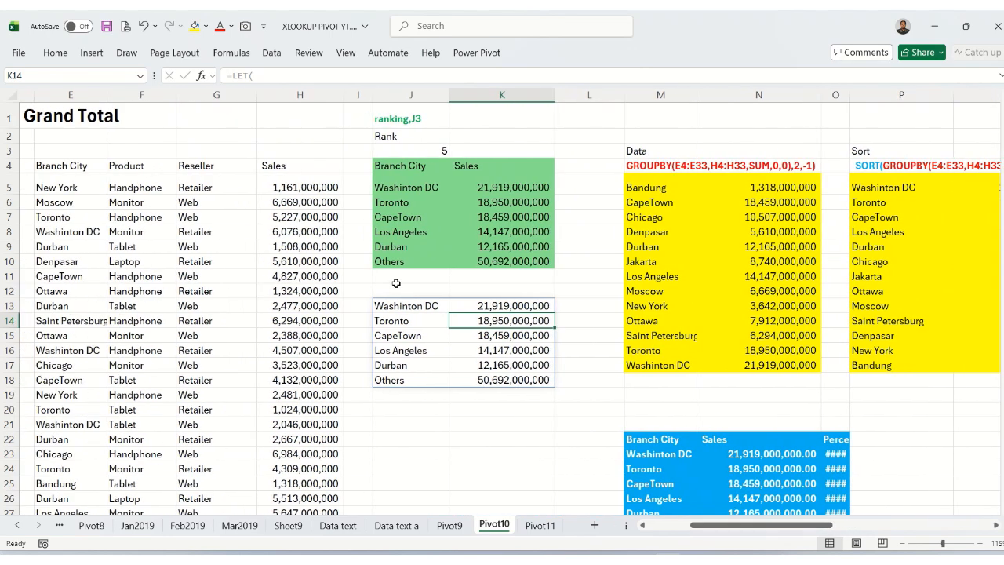
left_click(73, 165)
left_click(317, 167, "ctrl")
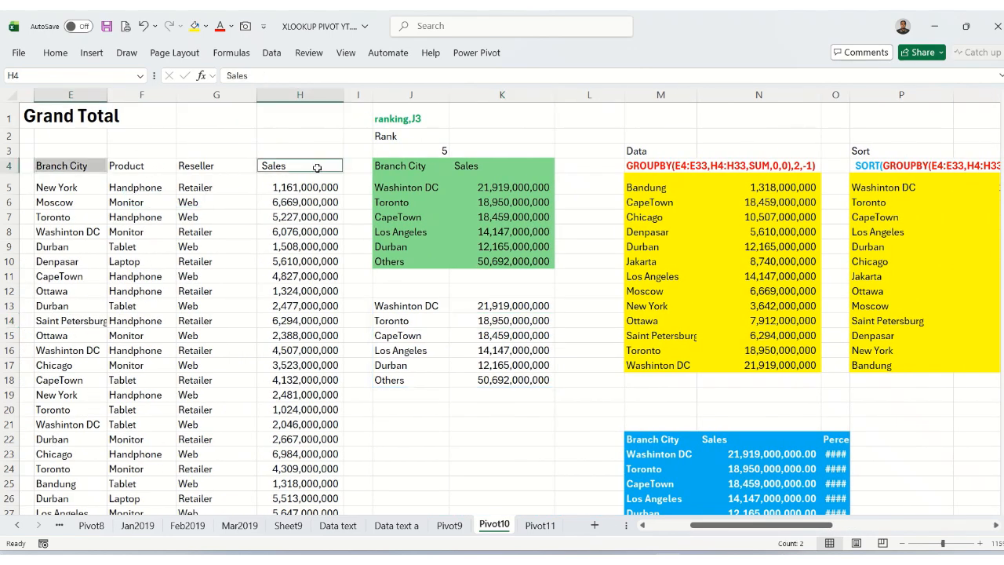
key("ctrl+c")
left_click(428, 291)
key("ctrl+v")
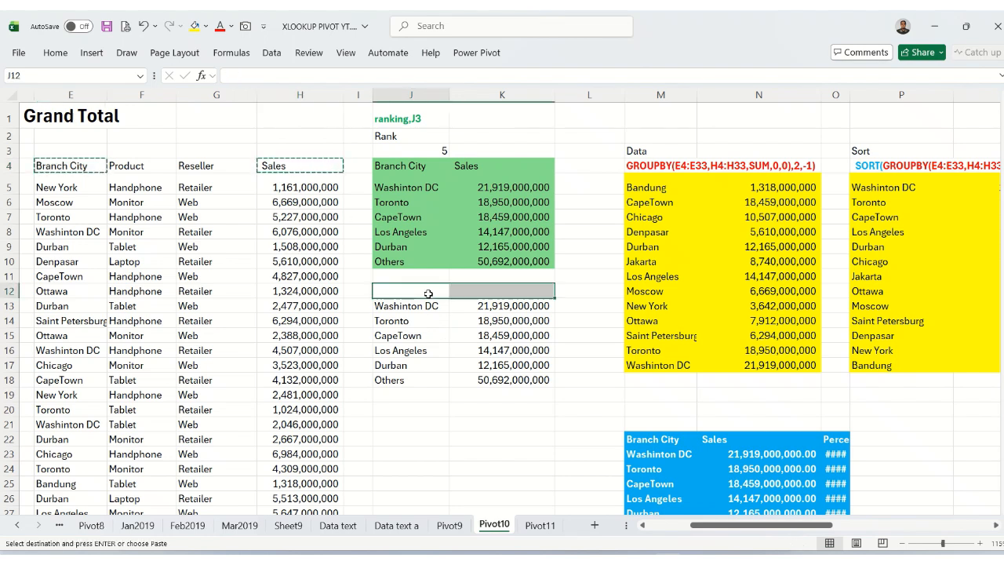
key("Escape")
left_click(428, 291)
left_click(431, 320)
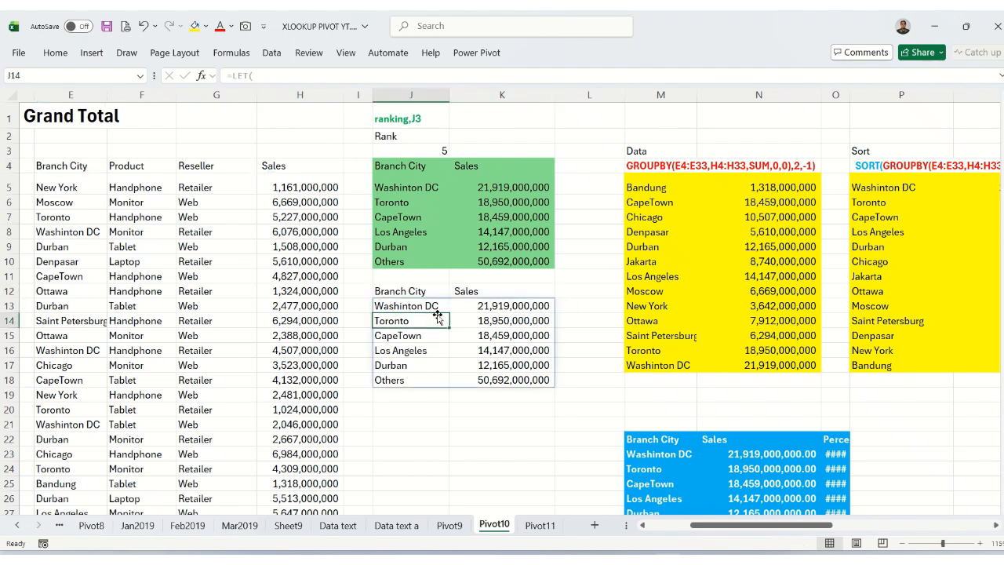
left_click(464, 306)
left_click_drag(441, 308, 495, 365)
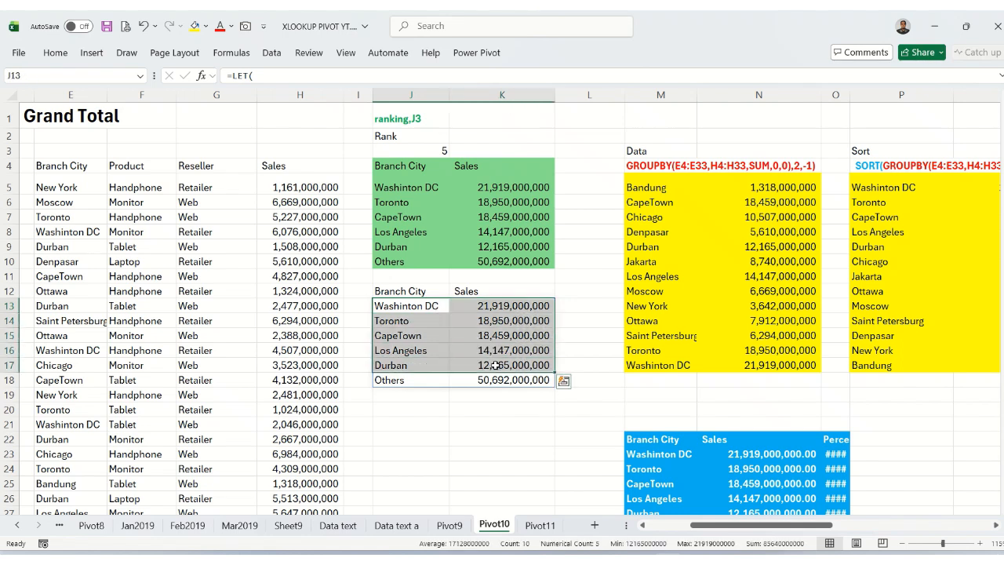
left_click(442, 382)
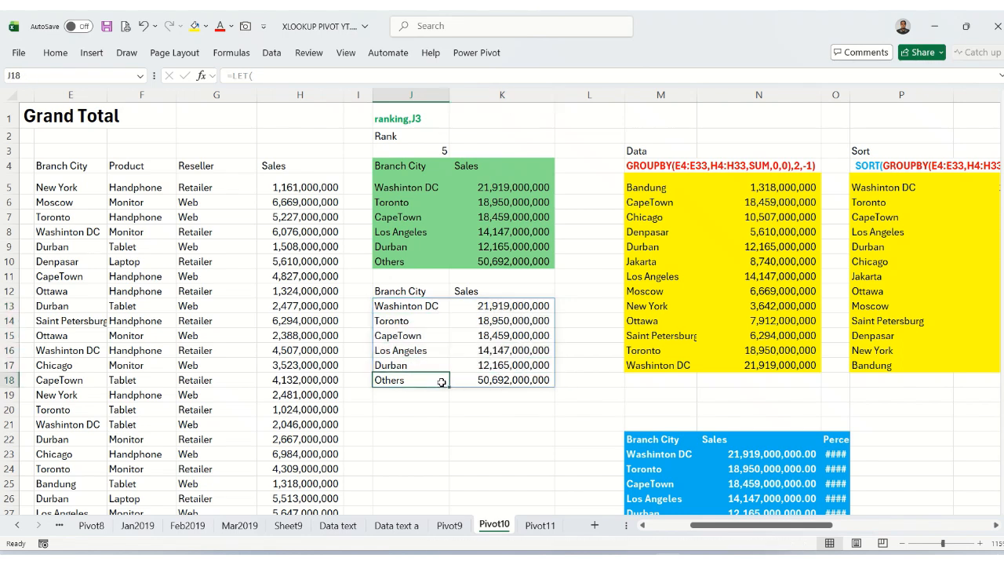
Insert a new column at L, directly after the result's Sales column.
left_click(593, 93)
right_click(594, 93)
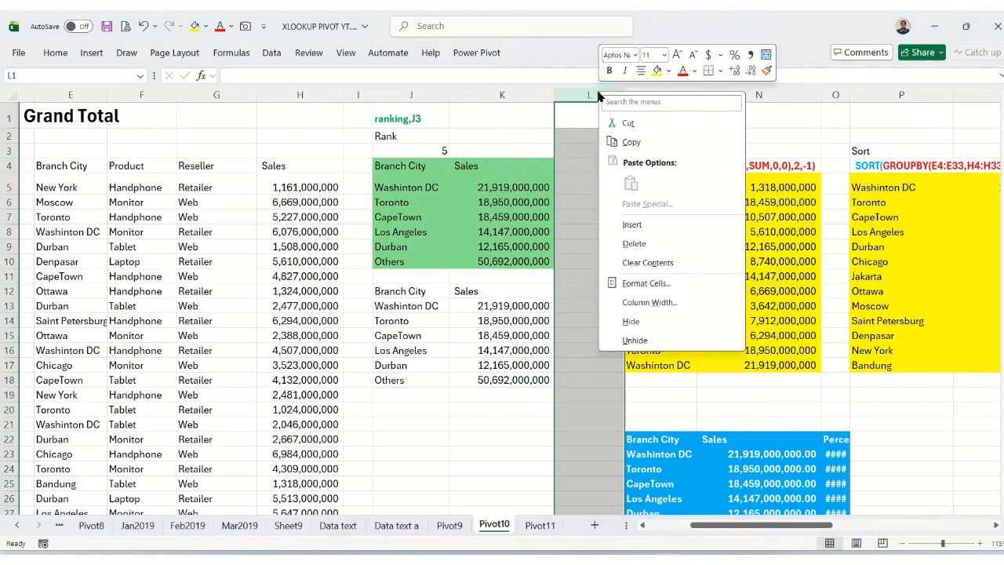
left_click(631, 225)
Enter the header Percent by GT in L12, beside the Sales header.
left_click(592, 298)
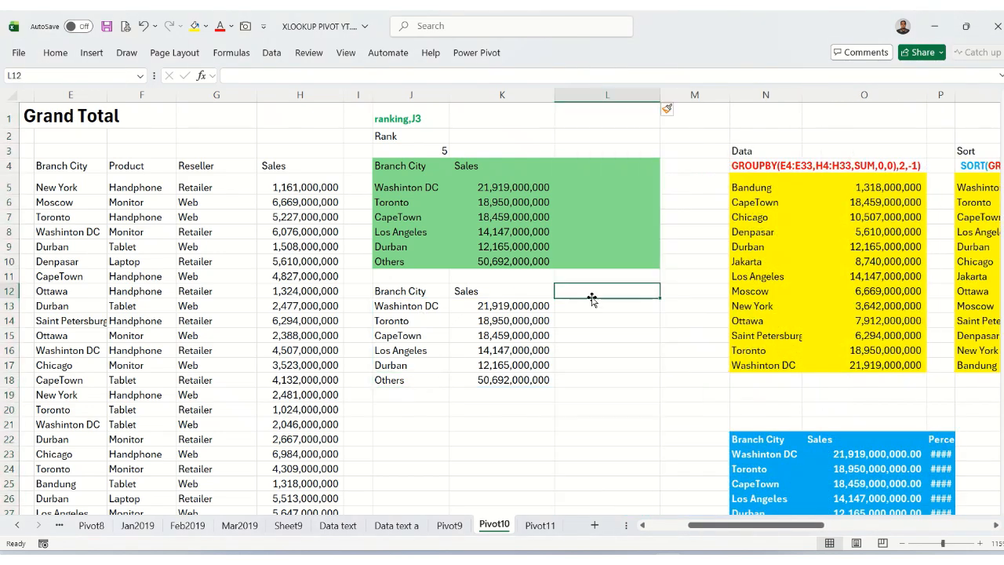
type("P")
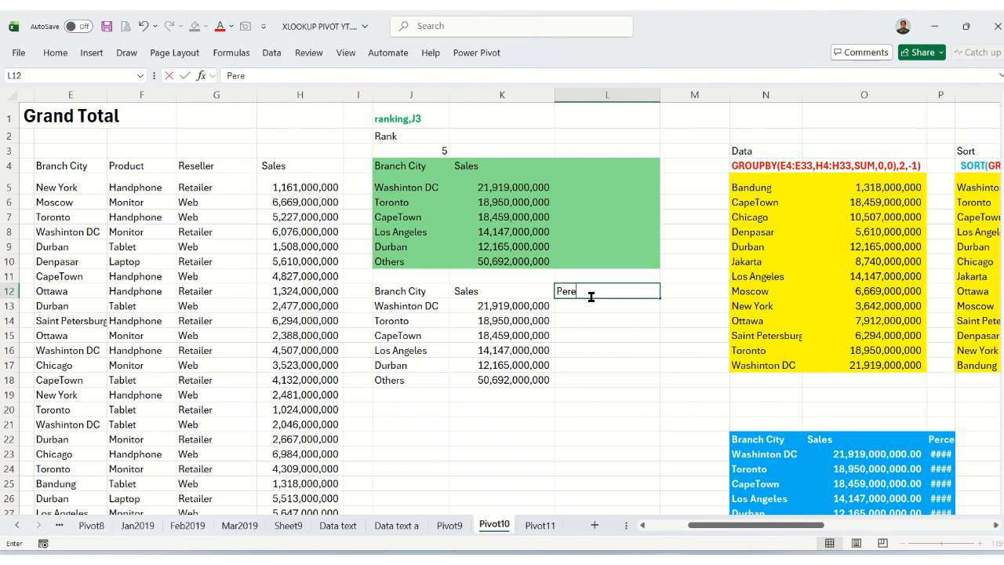
type("ercent")
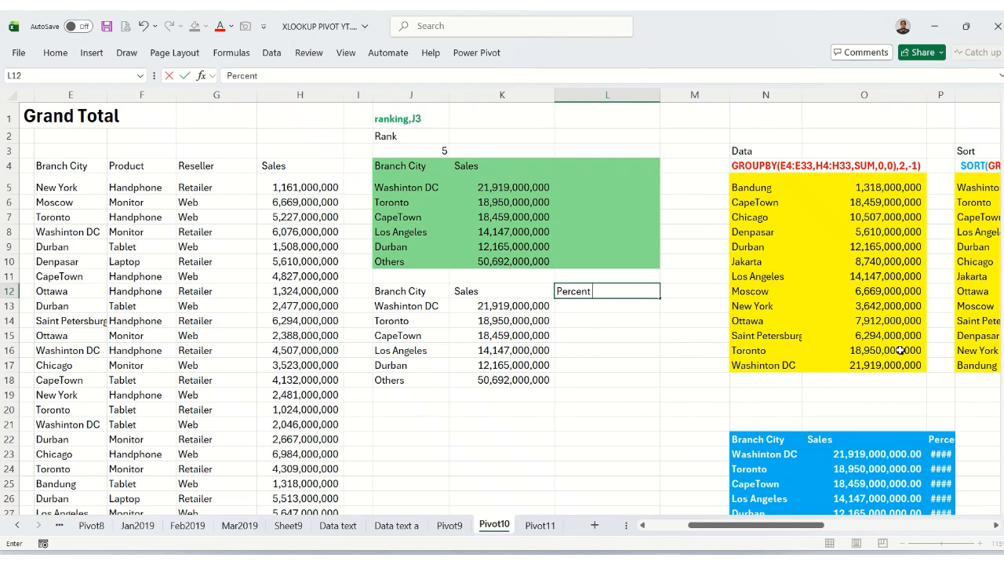
type(" by GT")
key("Return")
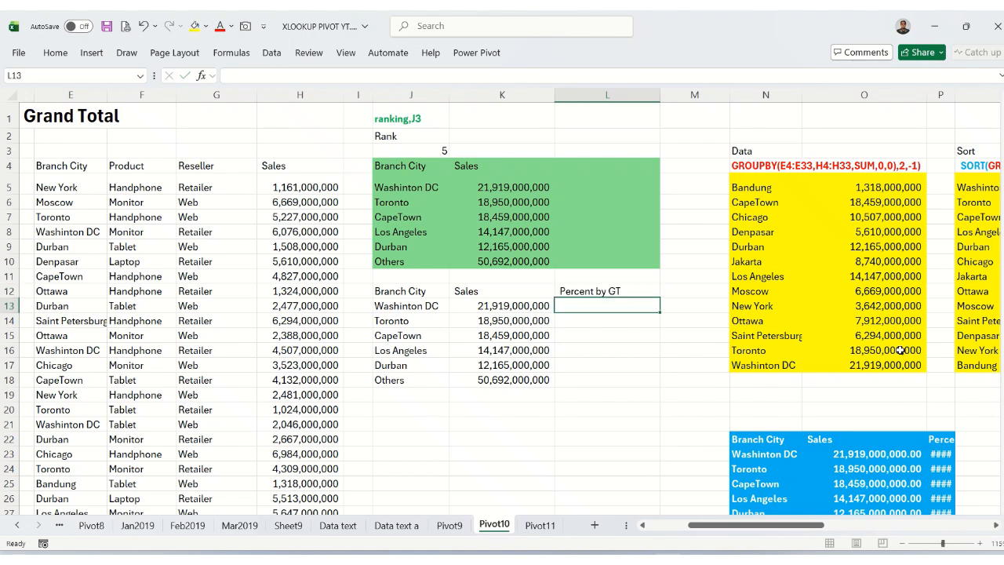
Examine the complete multi-line LET formula in N23 behind the blue table with the percentage column.
left_click(773, 456)
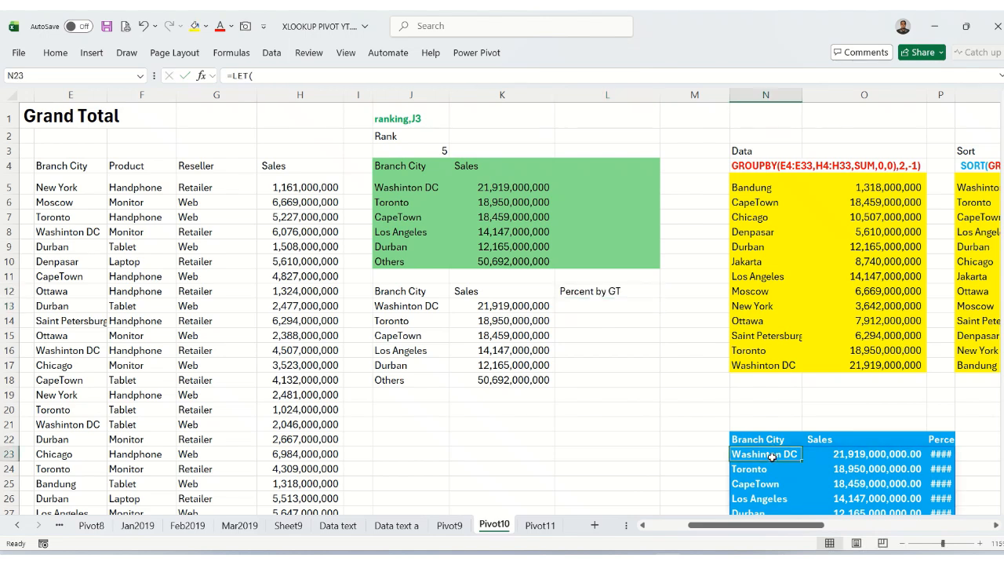
left_click(1000, 76)
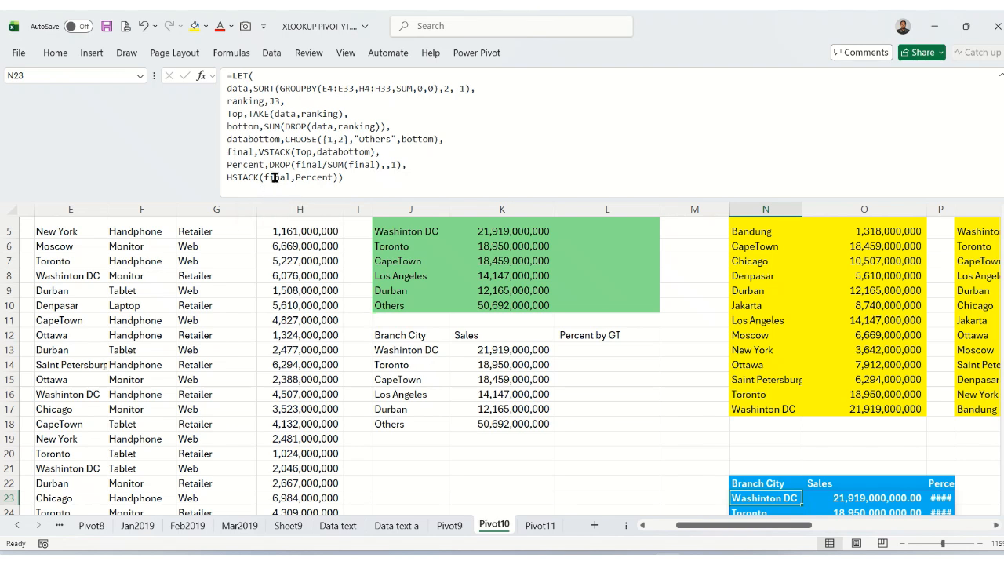
In J13's LET formula, name the VSTACK(Top,Databottom) result Final, and store the unfinished formula as text with a leading space.
left_click(397, 337)
left_click(399, 350)
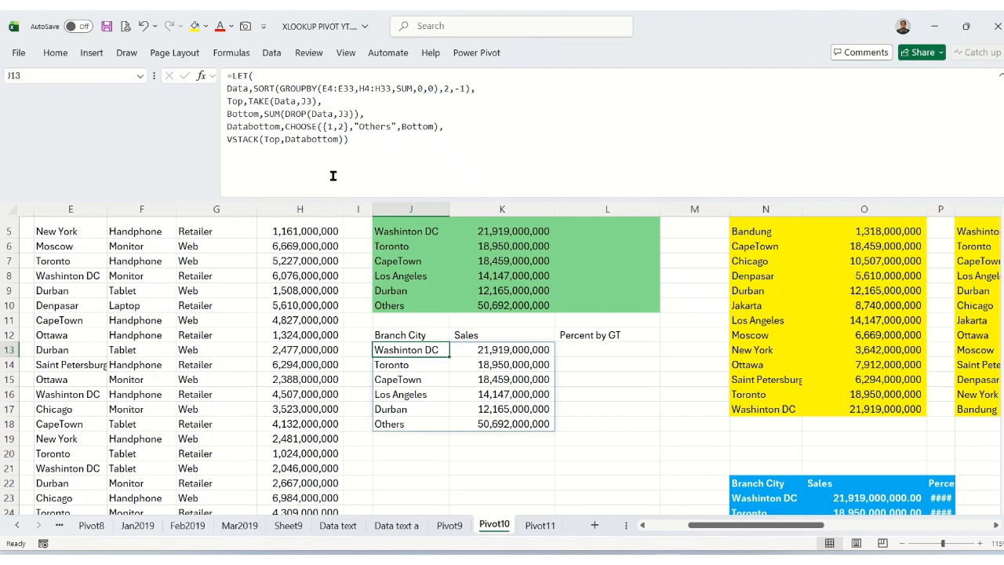
left_click(229, 137)
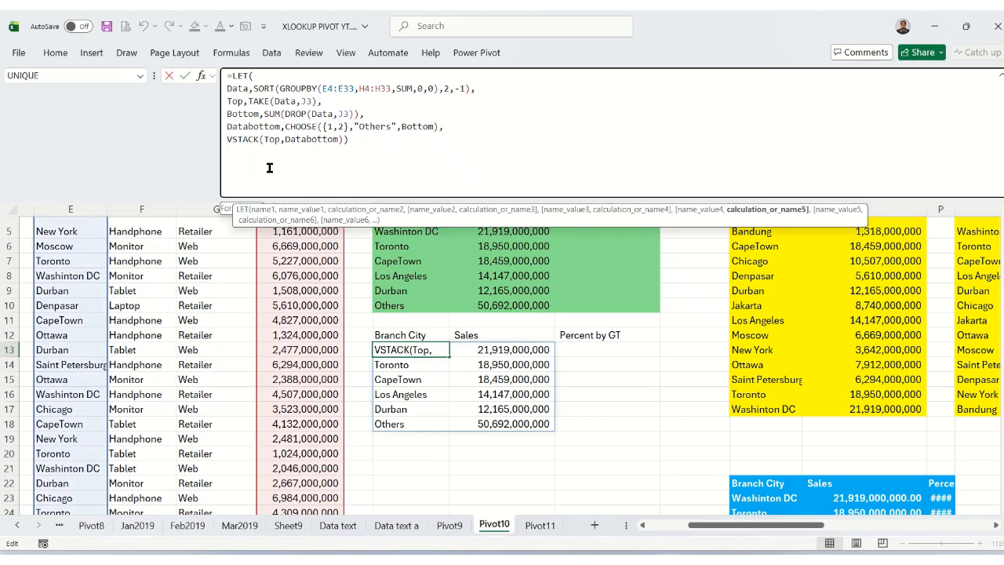
type("Final")
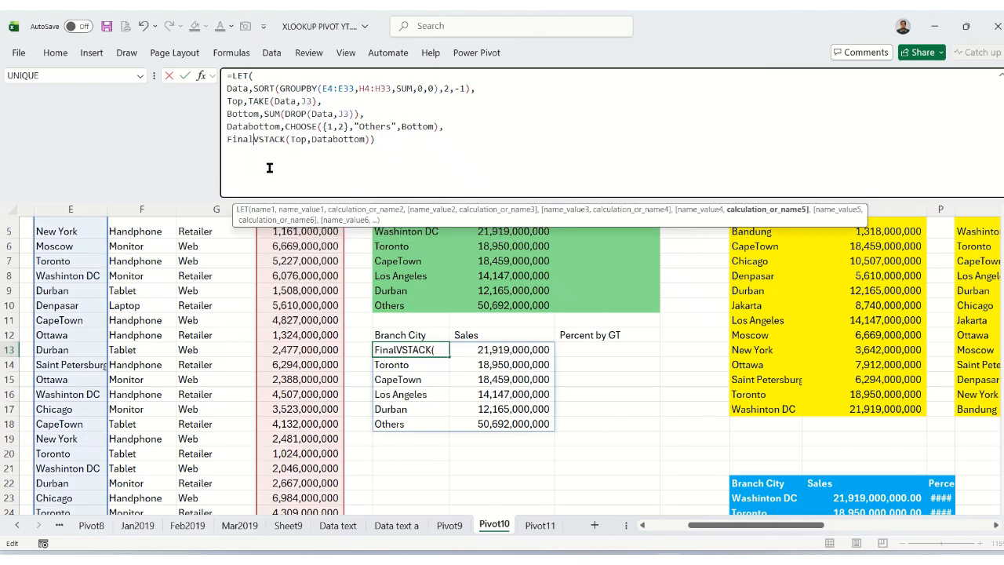
type(",")
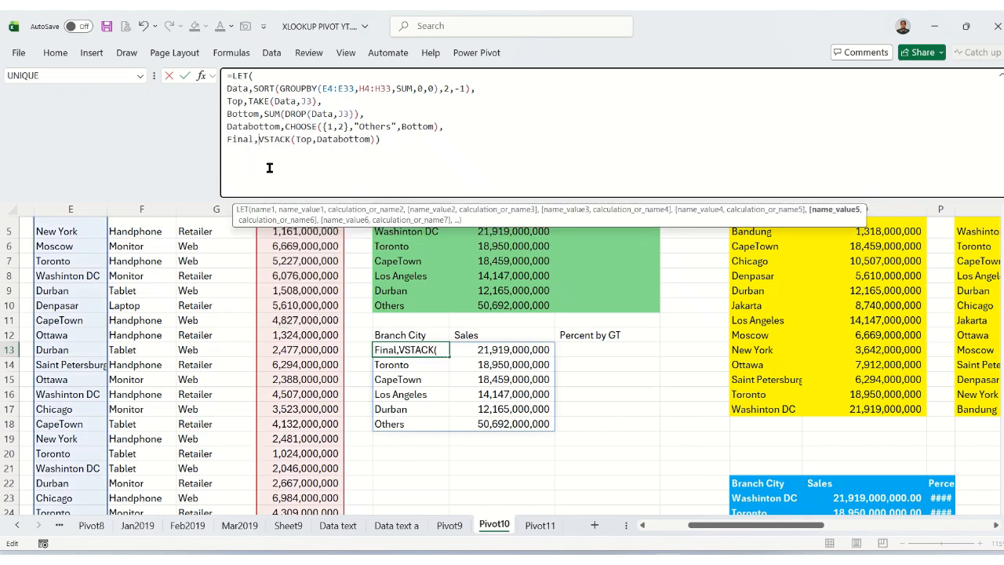
left_click(386, 139)
key("BackSpace")
type(",")
key("alt+Return")
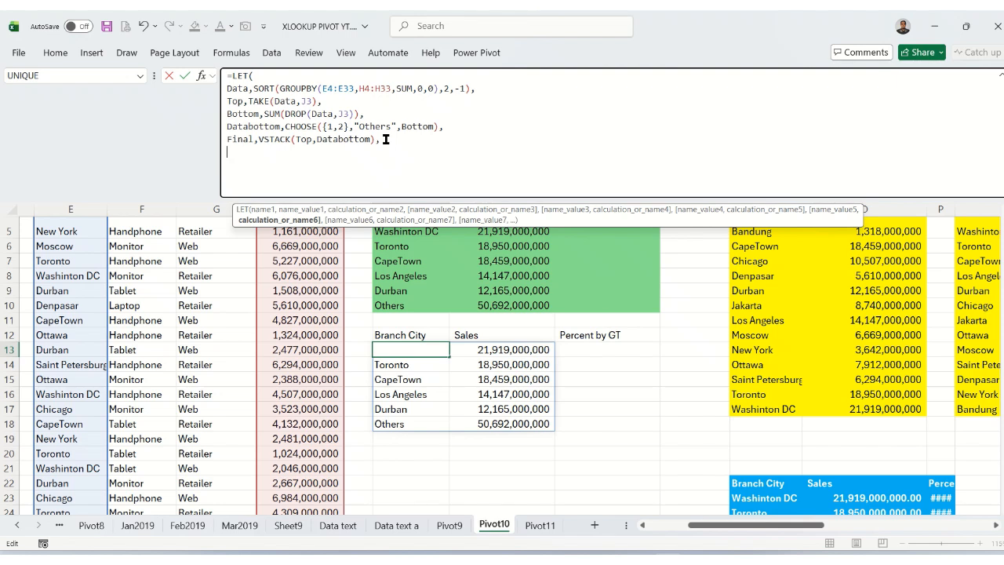
left_click(226, 76)
left_click(359, 291)
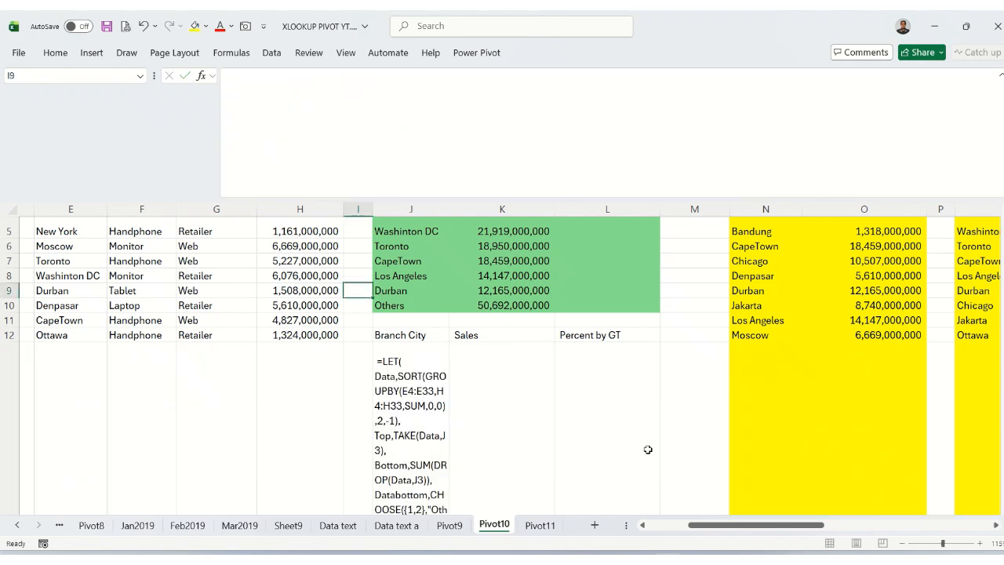
Copy the Percent and HSTACK lines from the end of the LET formula in N23, leaving that formula intact.
scroll(728, 469, "down", 3)
scroll(743, 416, "down", 2)
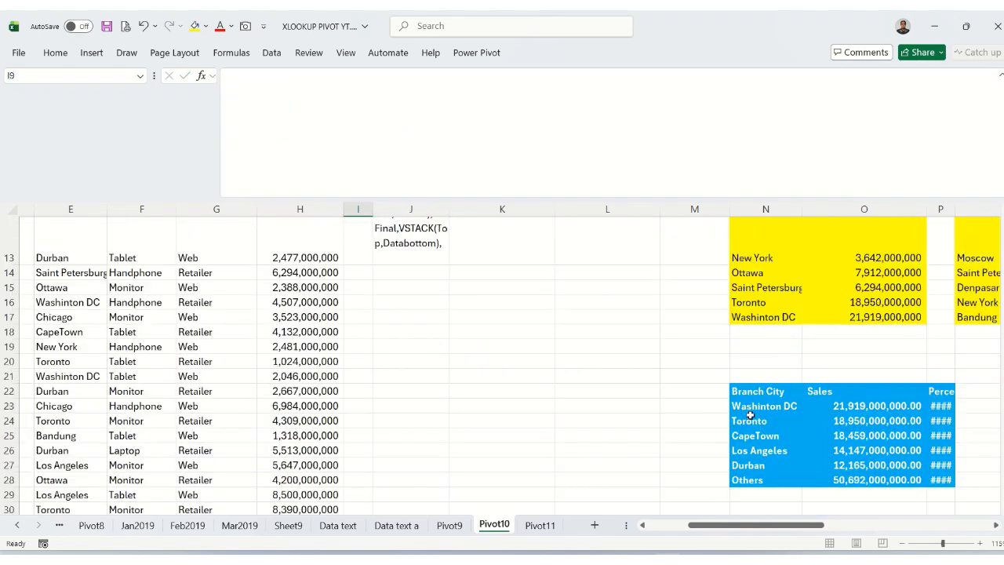
left_click(759, 409)
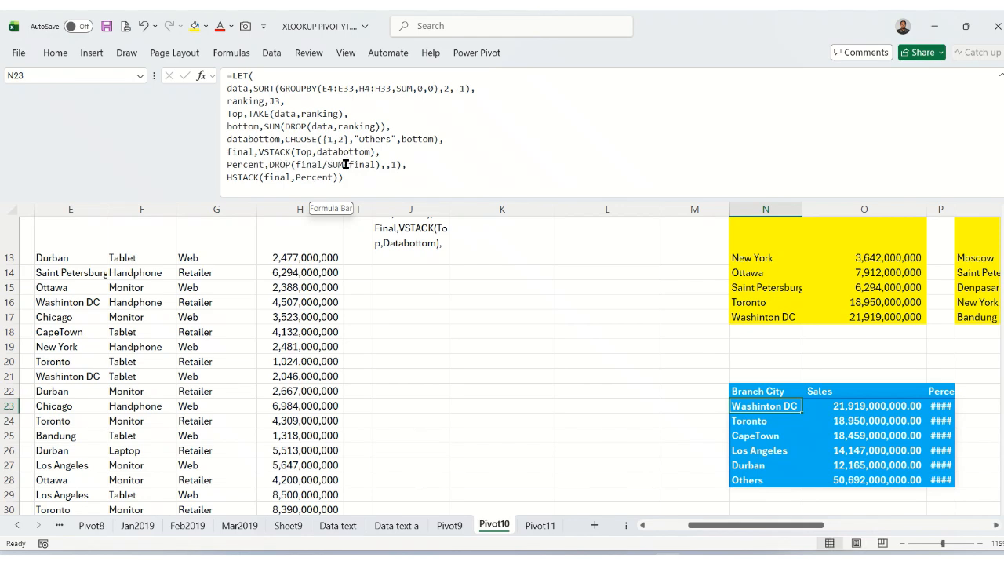
left_click_drag(227, 164, 351, 182)
key("Return")
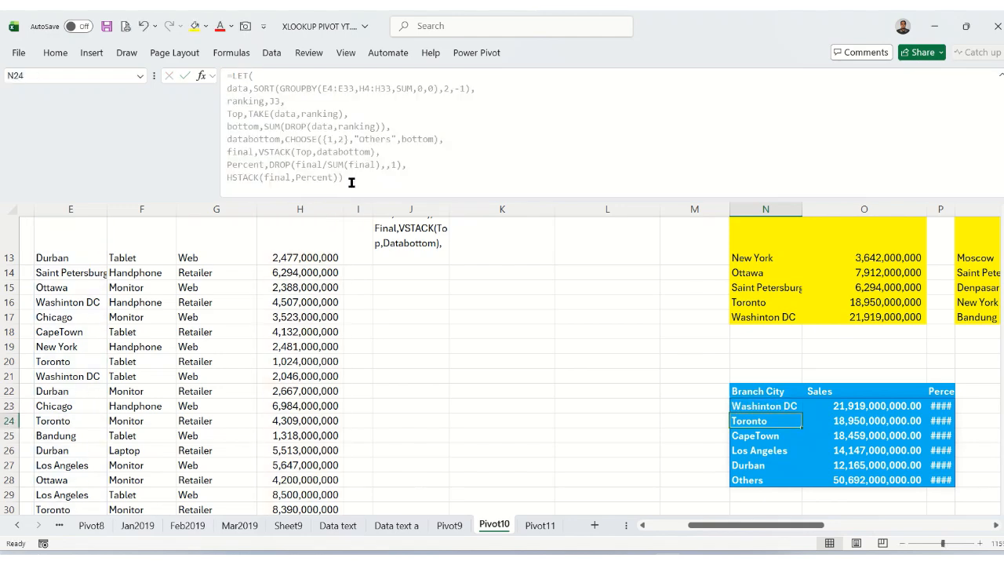
Complete J13's formula with Percent,DROP(Final/SUM(Final),,1), and HSTACK(Final,Percent)), and remove its leading space so it calculates.
left_click(415, 246)
left_click(224, 76)
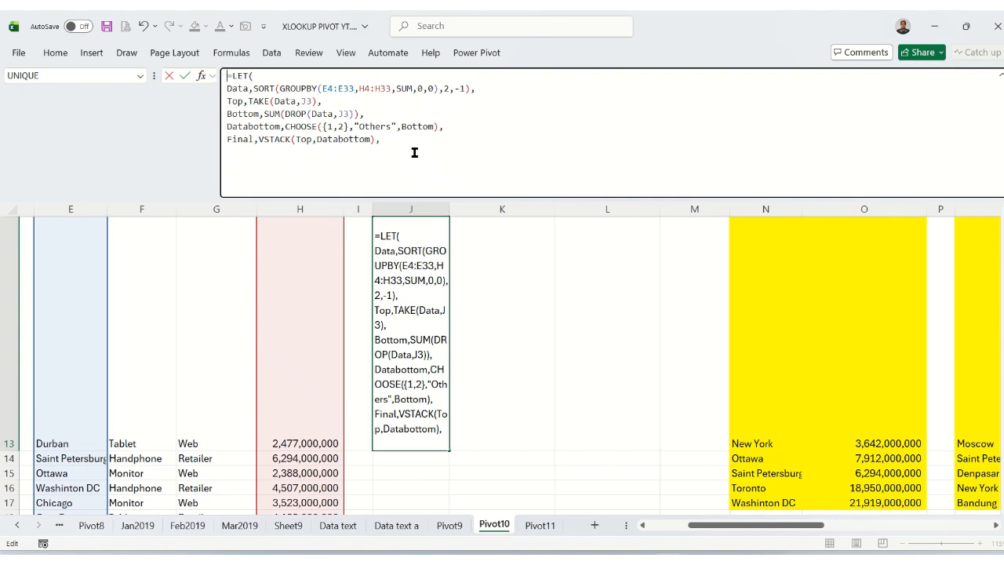
left_click(404, 146)
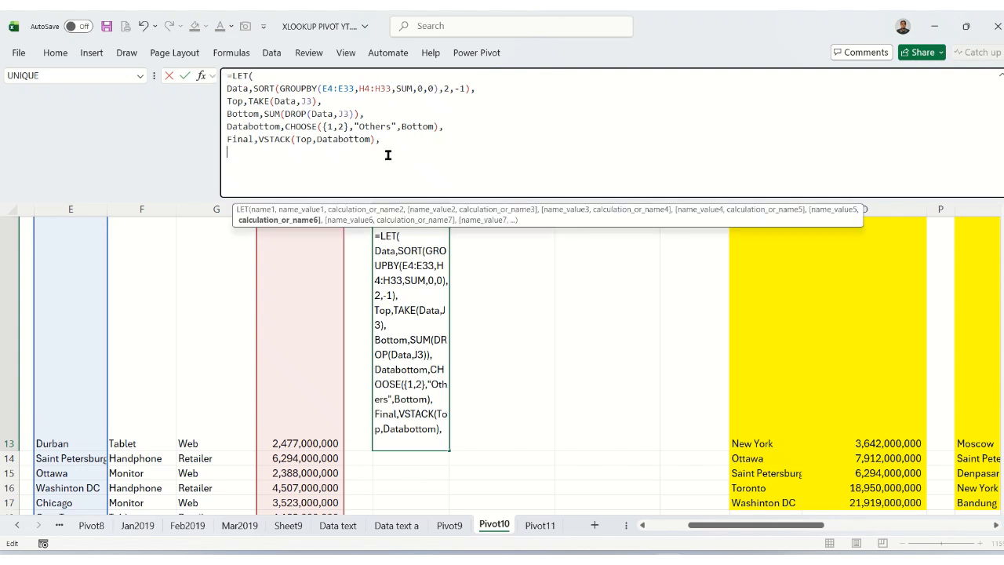
key("ctrl+v")
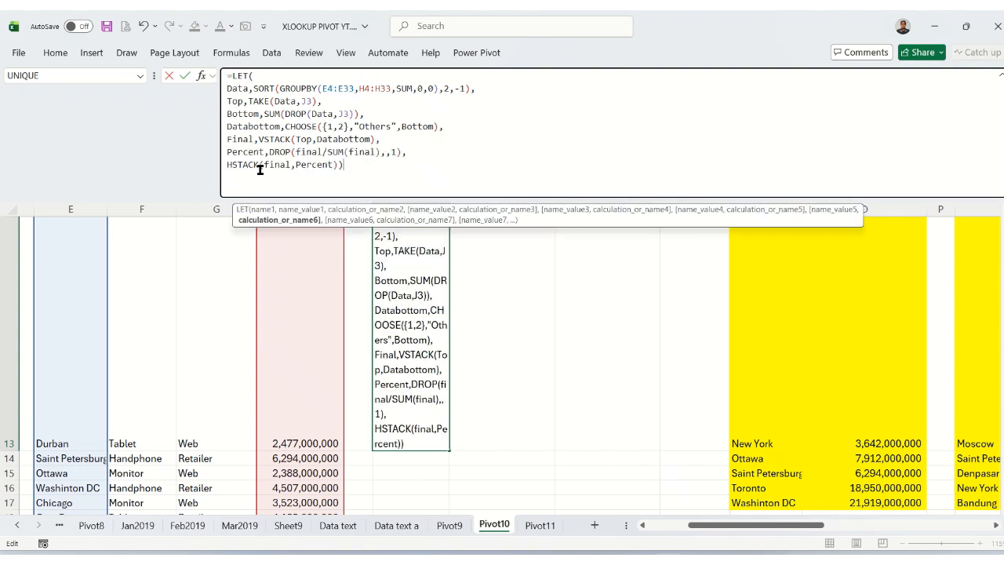
left_click(273, 151)
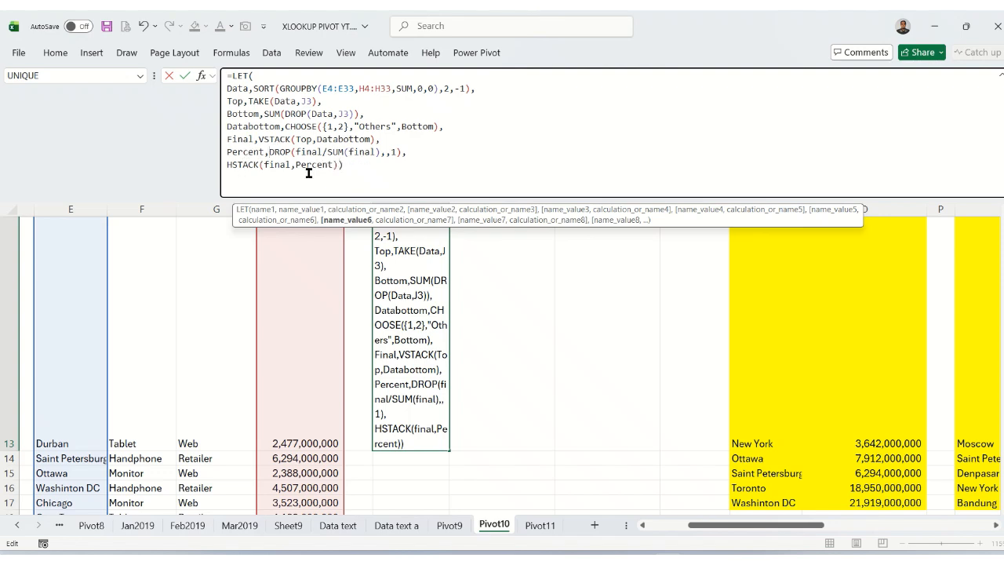
key("Return")
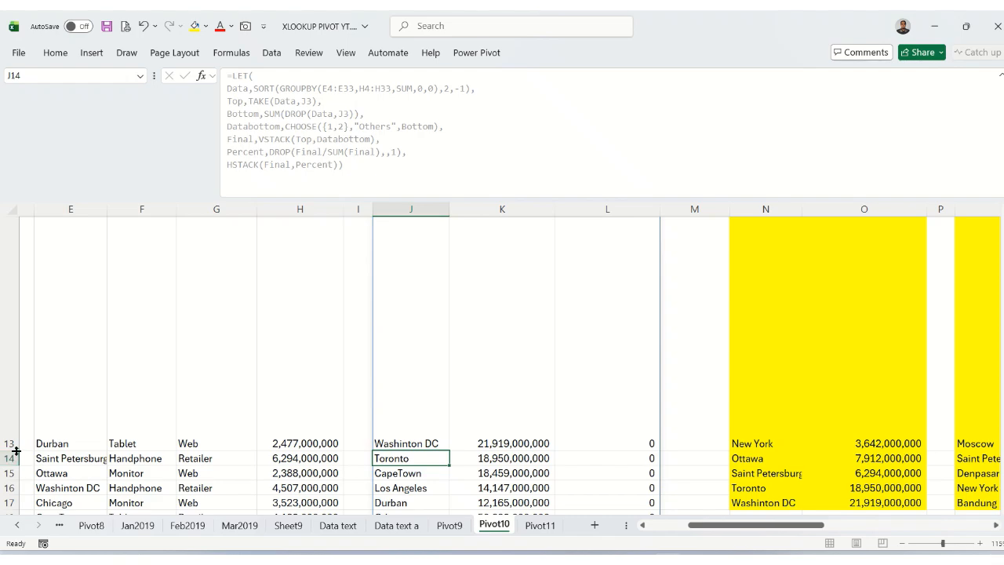
Reduce the height of row 13 to match the surrounding rows.
left_click_drag(14, 453, 68, 250)
scroll(204, 315, "up", 1)
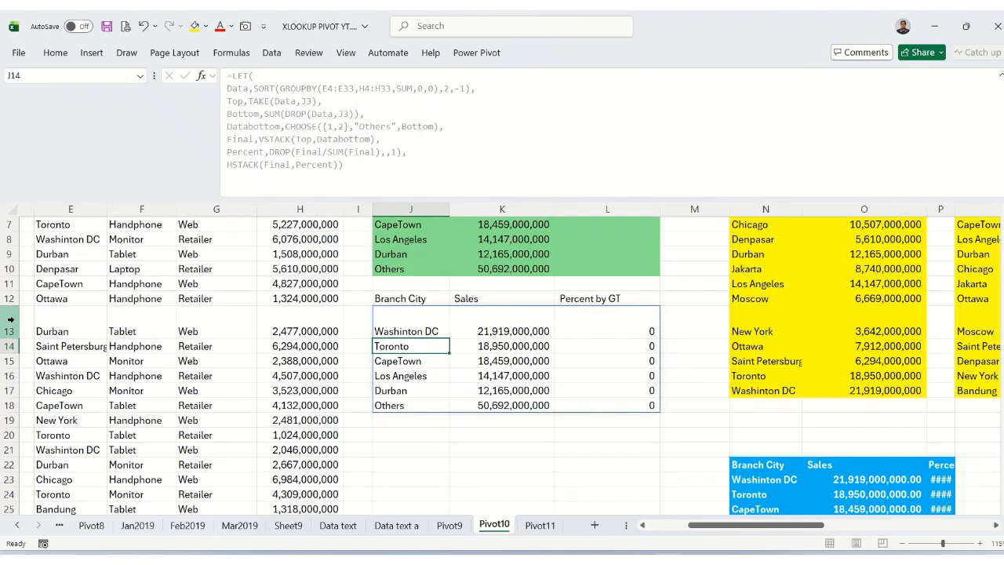
left_click_drag(16, 334, 11, 321)
Format the Percent by GT values in L13:L18 as percentages with two decimal places.
left_click(426, 296)
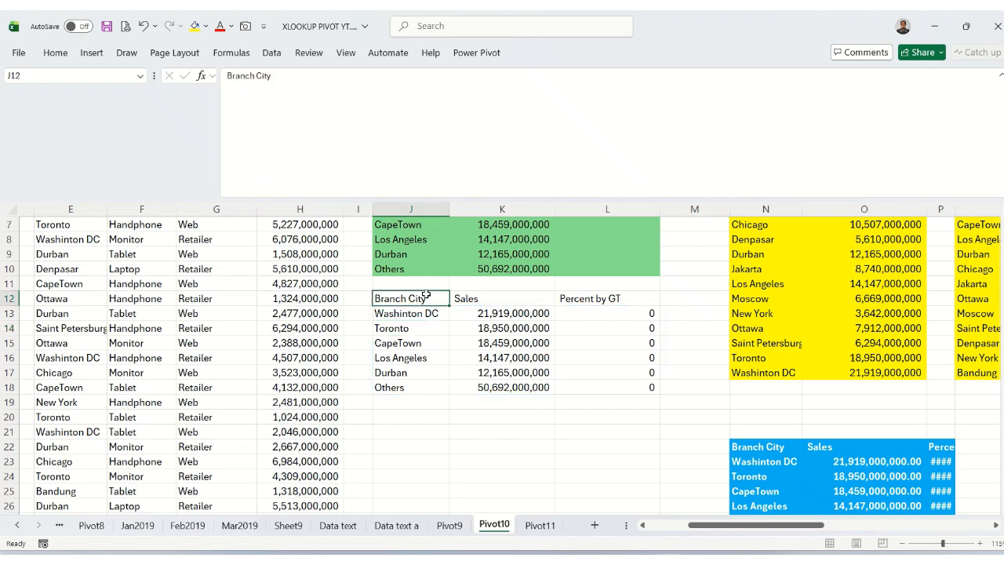
left_click(523, 299)
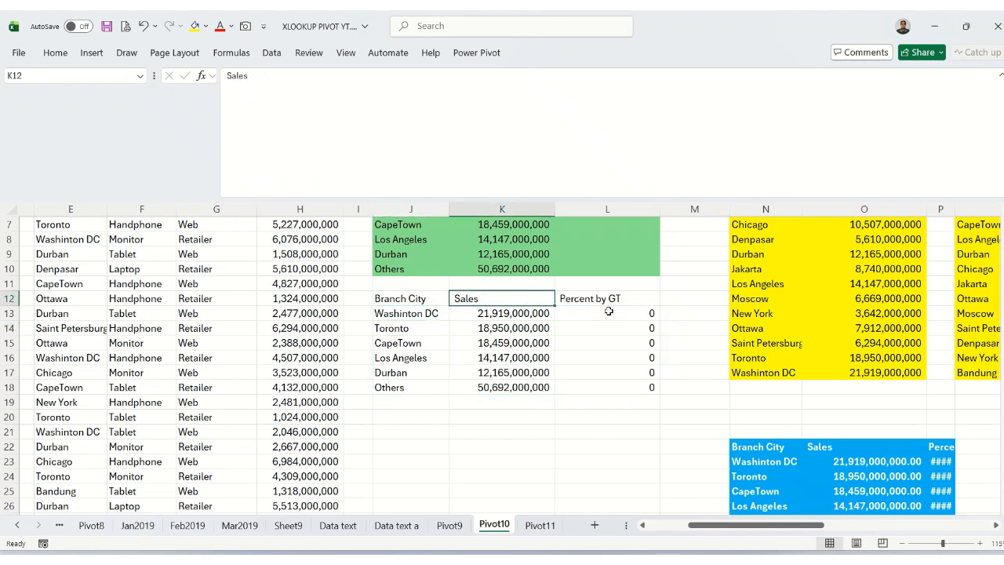
left_click_drag(605, 311, 605, 387)
left_click(47, 54)
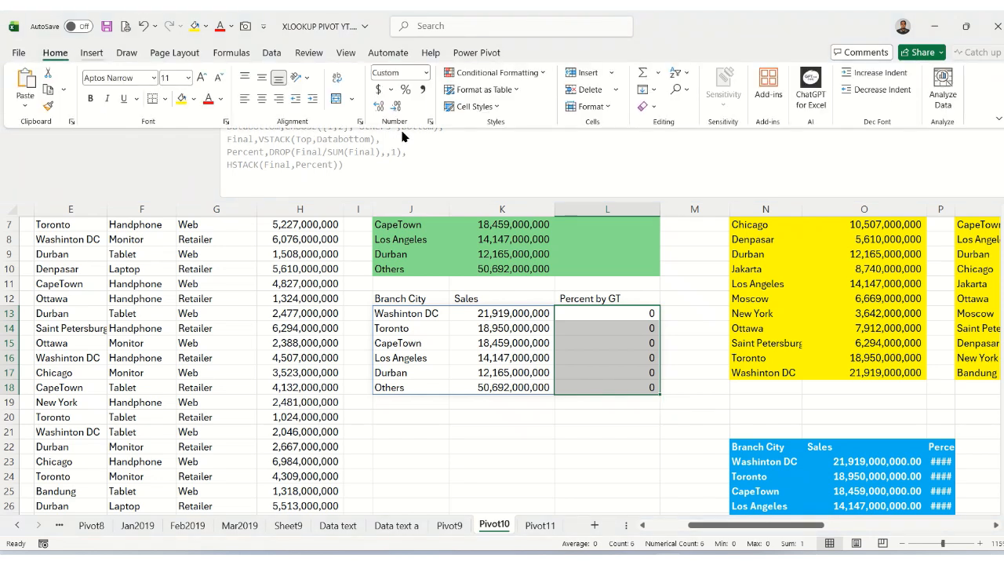
left_click(405, 90)
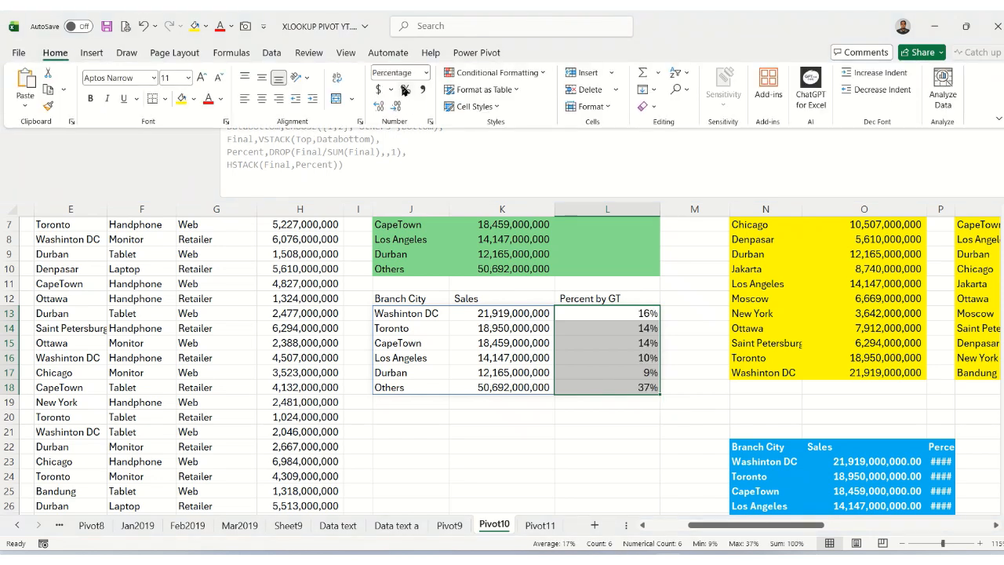
left_click(381, 107)
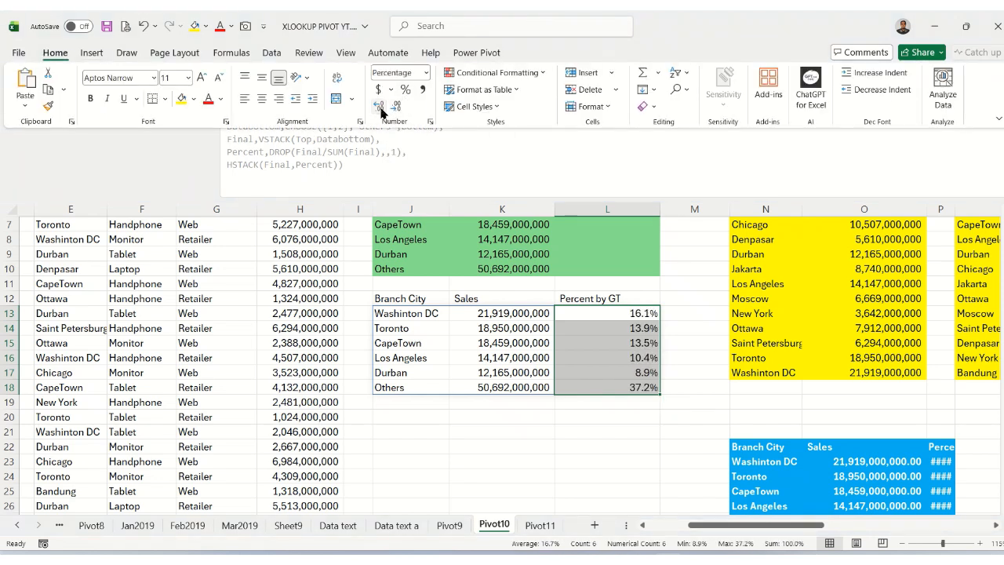
left_click(380, 107)
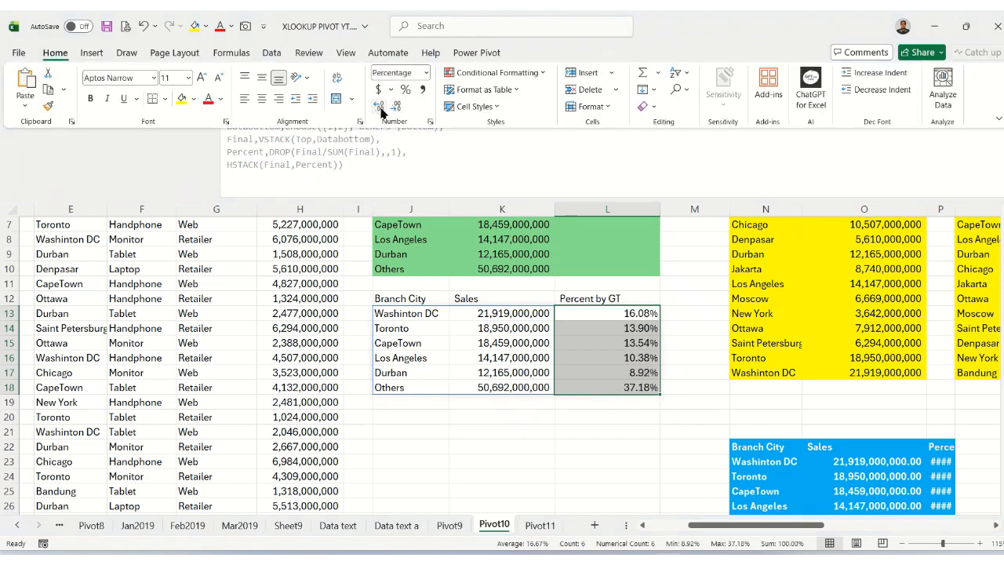
left_click(617, 316)
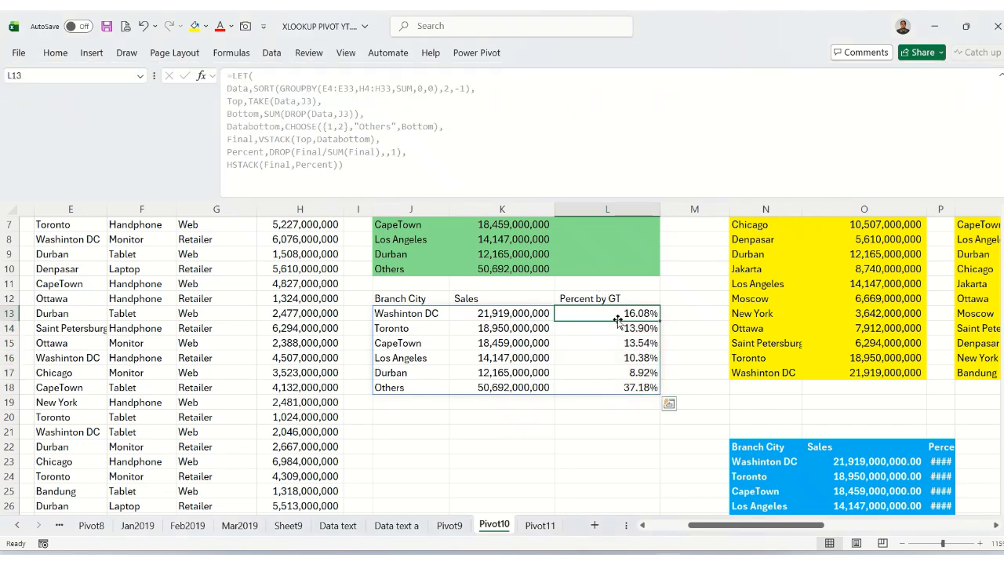
left_click(408, 318)
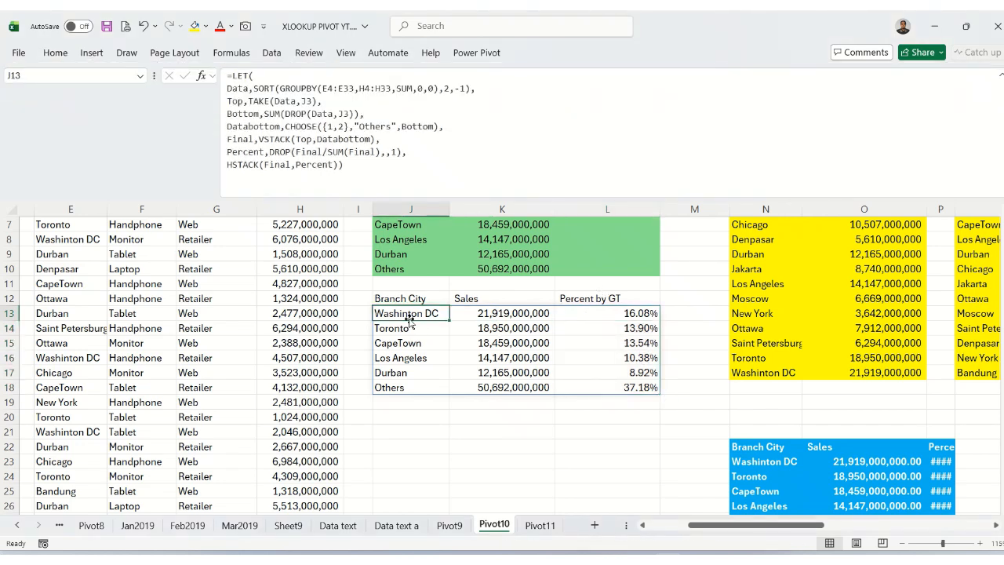